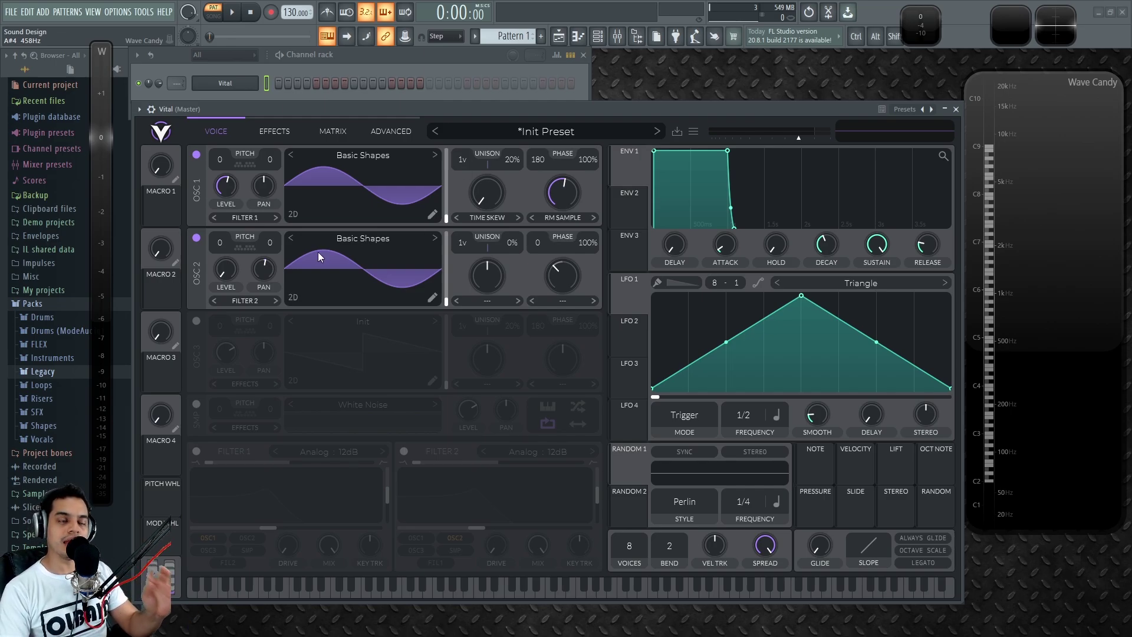
# Step: Switch off oscillators 1 and 2 and try toggling the sampler
pyautogui.click(197, 237)
pyautogui.click(196, 155)
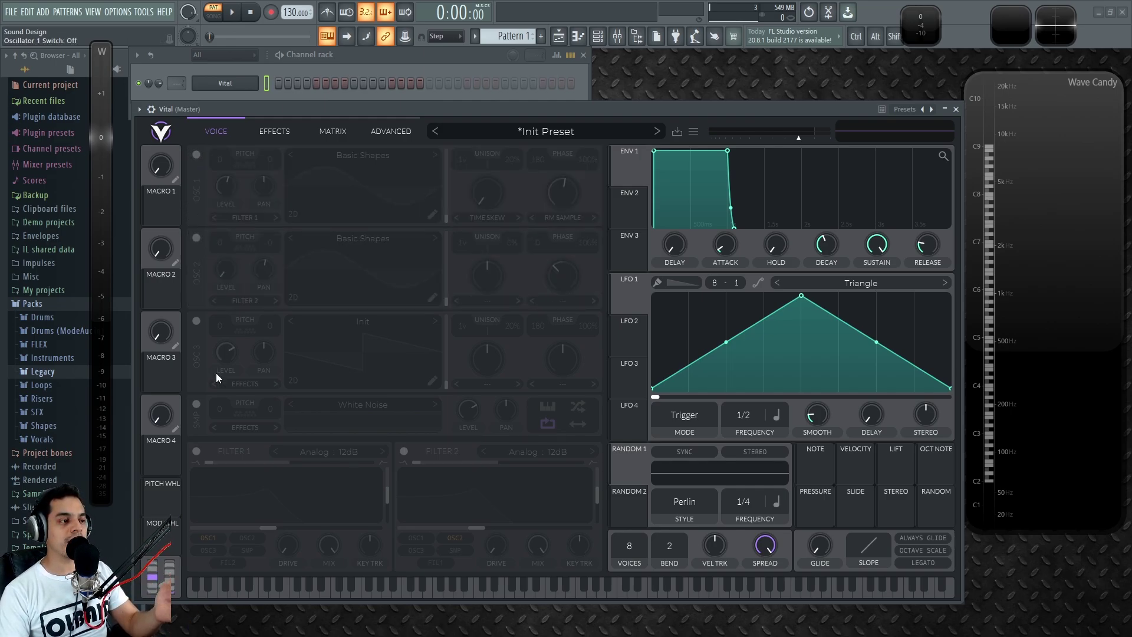
pyautogui.click(196, 404)
pyautogui.click(195, 404)
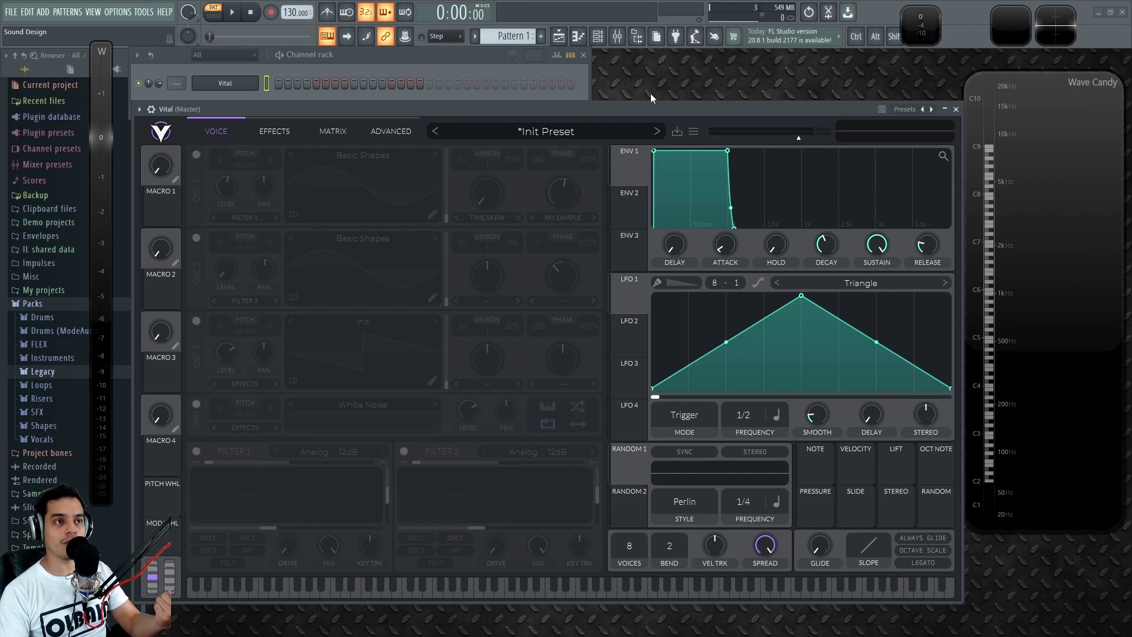
# Step: Reset the synth to the initial preset and switch off oscillator 1
pyautogui.click(694, 133)
pyautogui.click(720, 252)
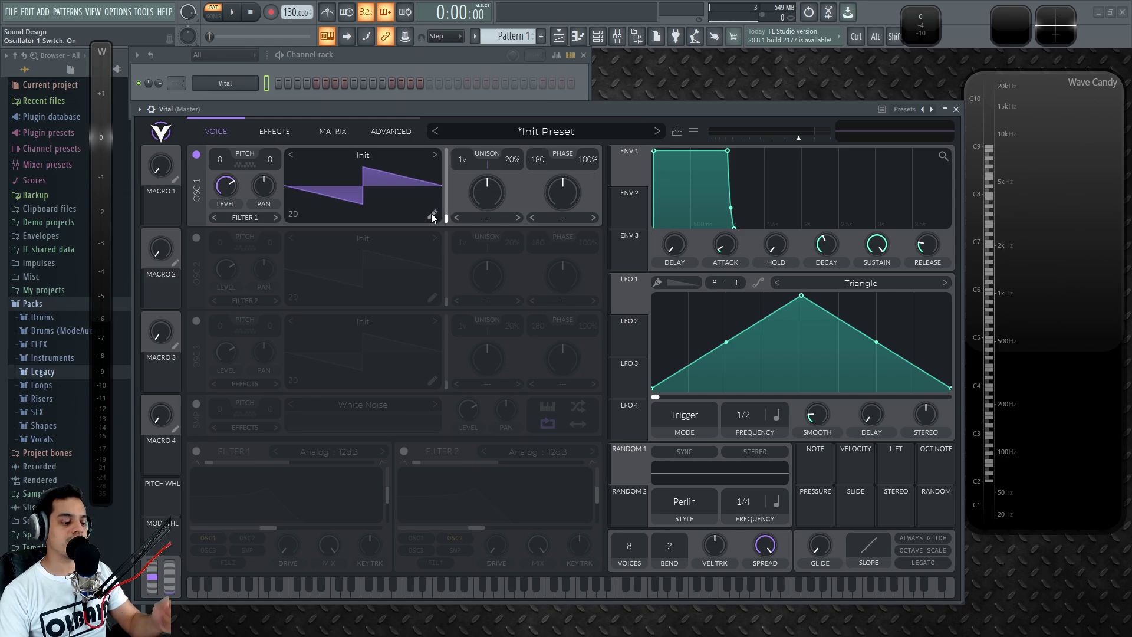
pyautogui.click(197, 156)
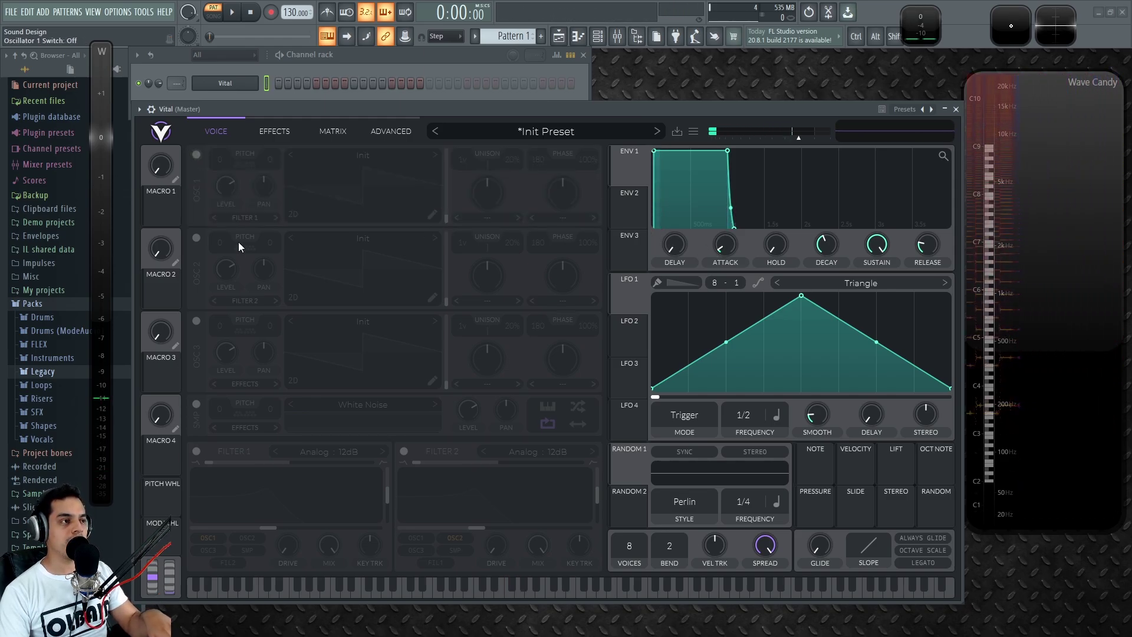
# Step: Enable the White Noise sampler, lower its level, and return its pan to 0% after trying it off-centre
pyautogui.click(196, 405)
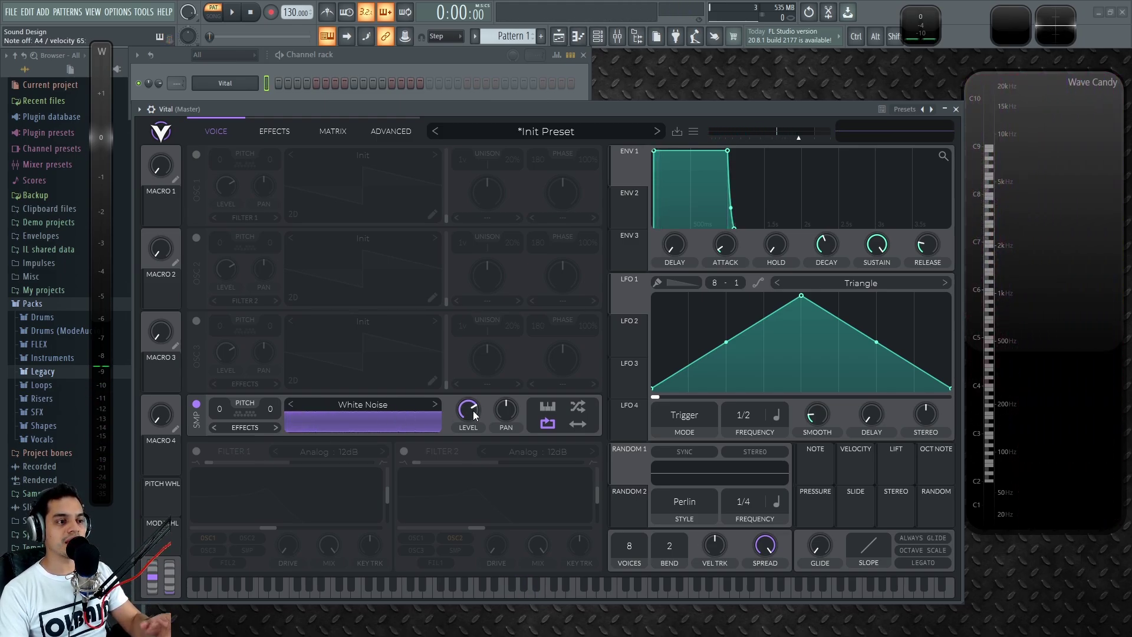
pyautogui.moveTo(473, 408); pyautogui.dragTo(508, 411)
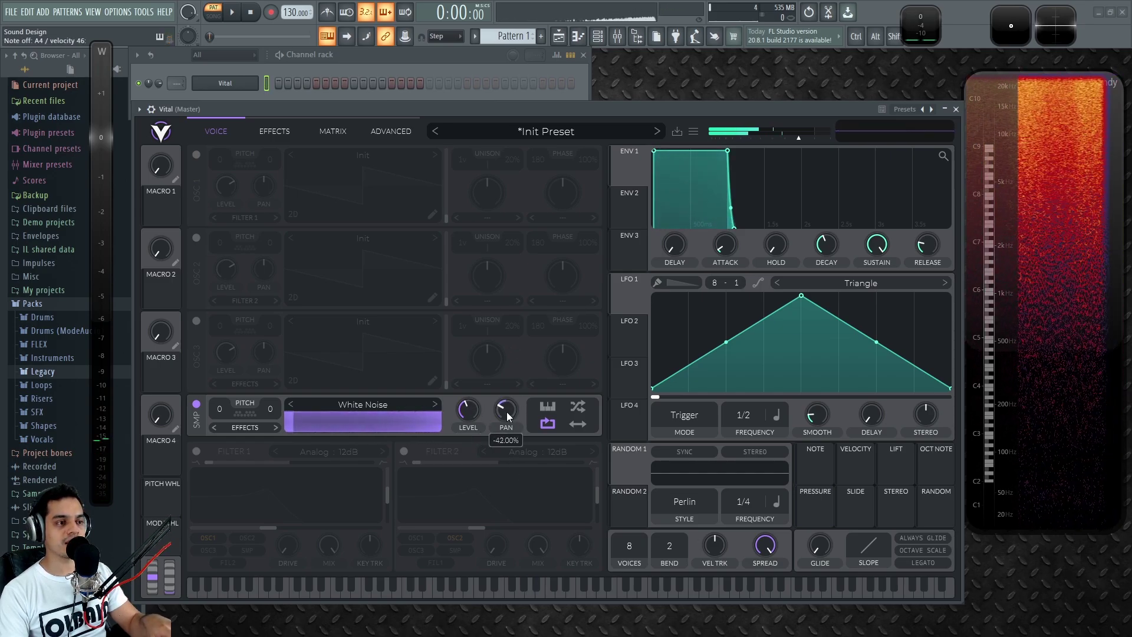
pyautogui.doubleClick(507, 412)
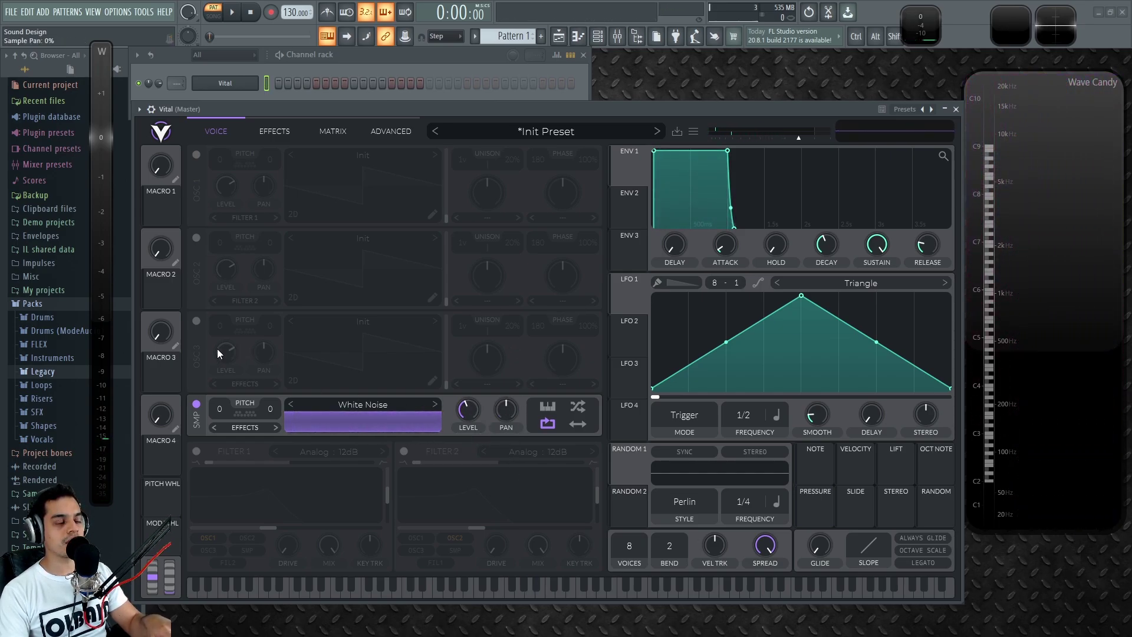
# Step: Toggle oscillator 3 on and off to compare its controls with the sampler's
pyautogui.click(196, 320)
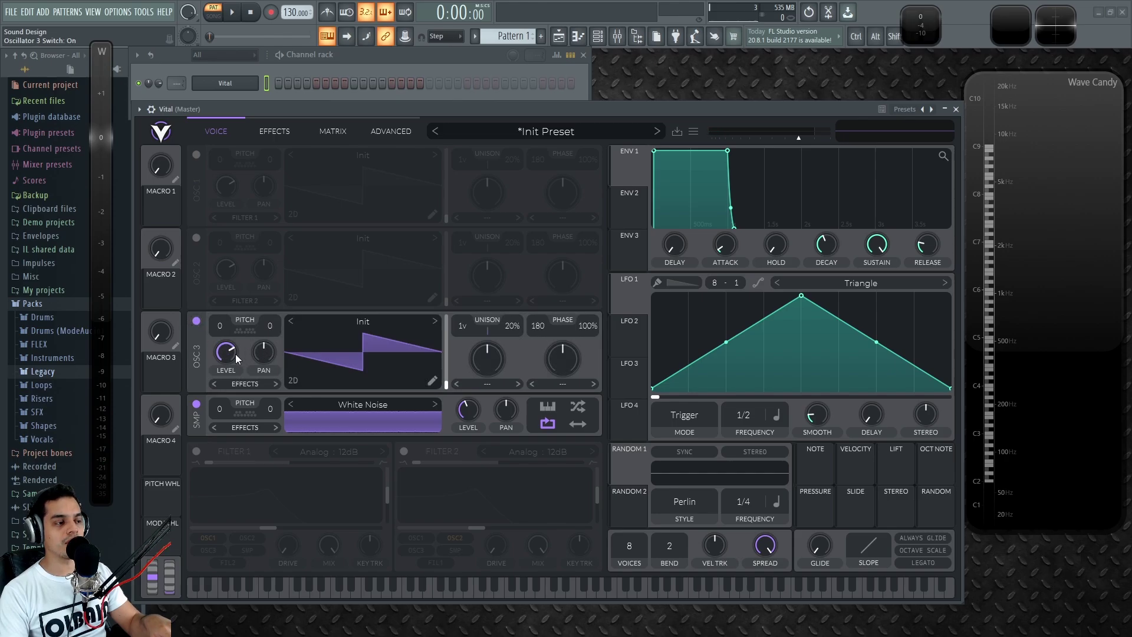
pyautogui.click(198, 321)
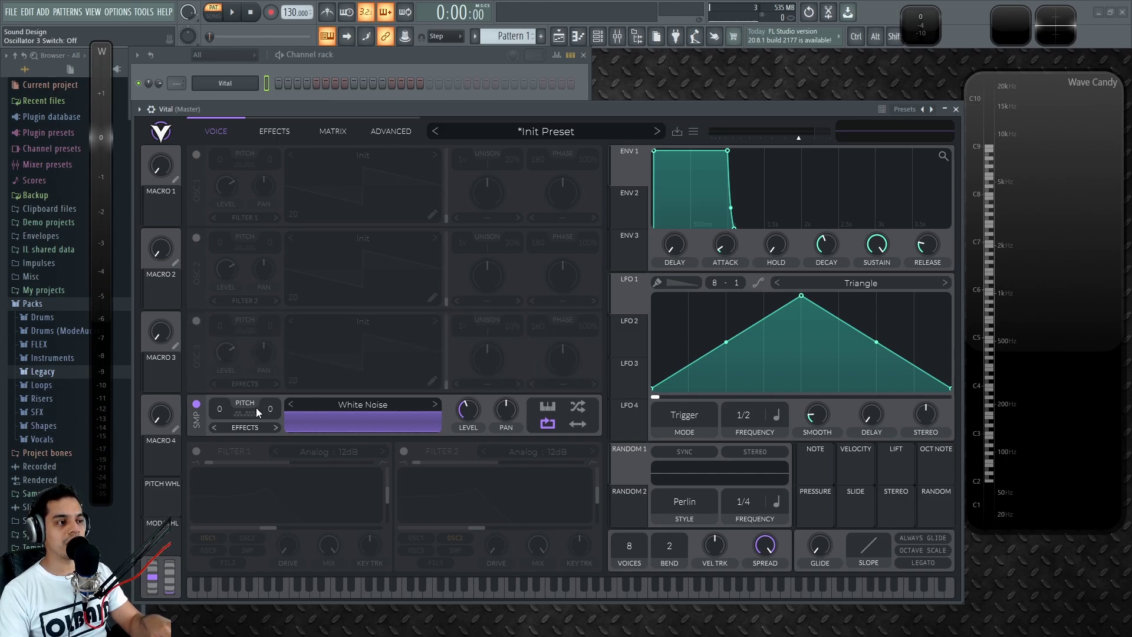
pyautogui.click(198, 321)
pyautogui.click(198, 321)
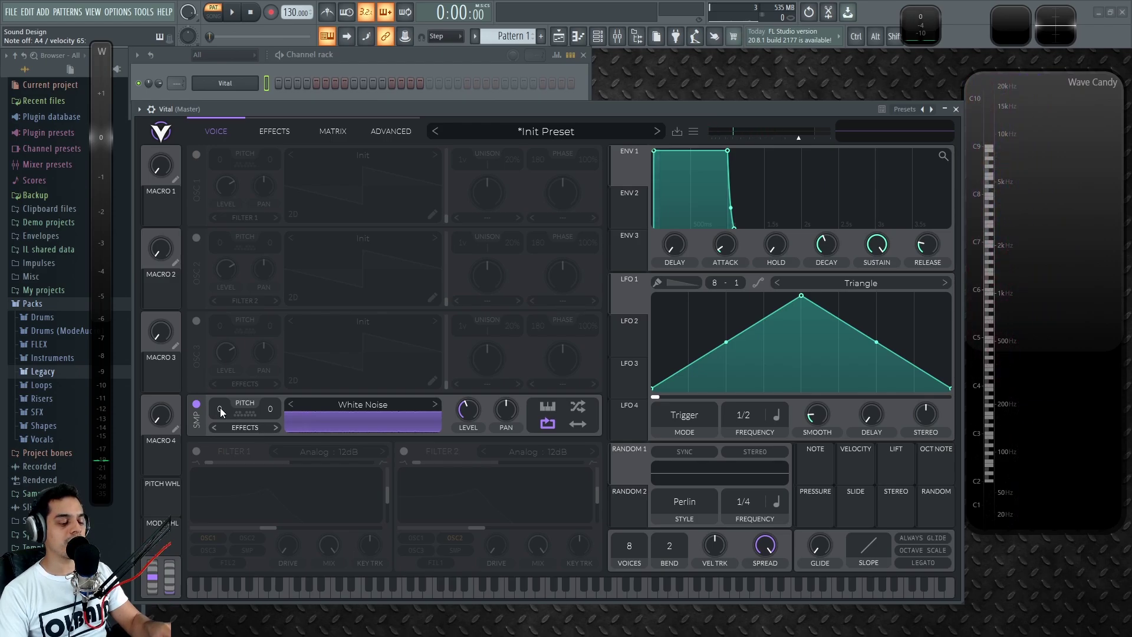
# Step: Examine the sampler's pitch controls and its transpose snap options
pyautogui.moveTo(221, 411); pyautogui.dragTo(253, 413)
pyautogui.click(246, 414)
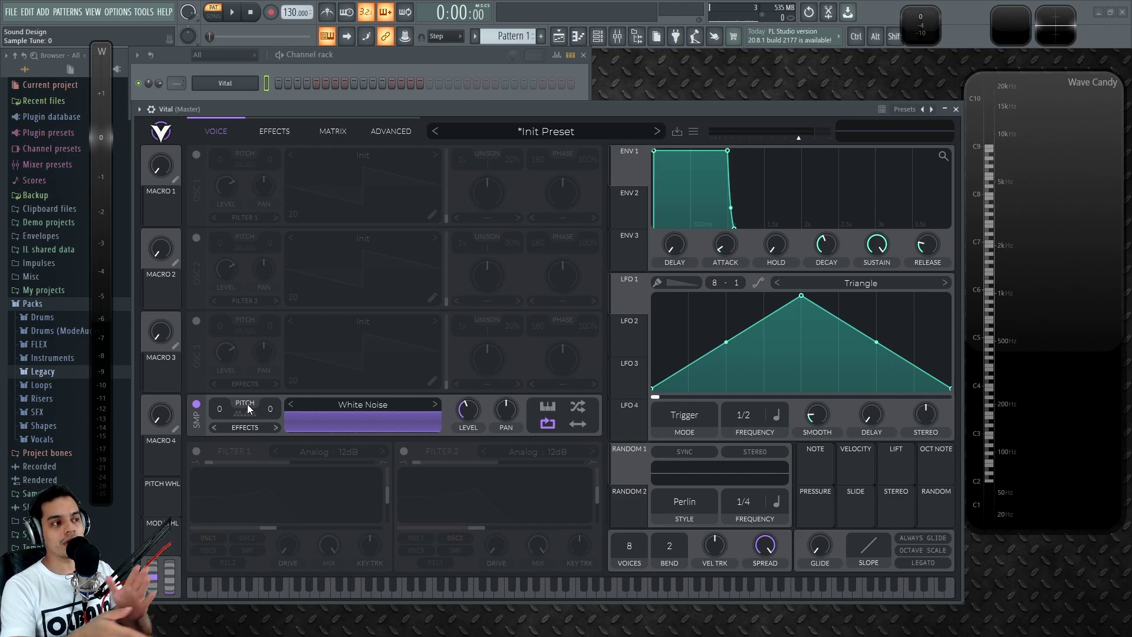
pyautogui.click(247, 417)
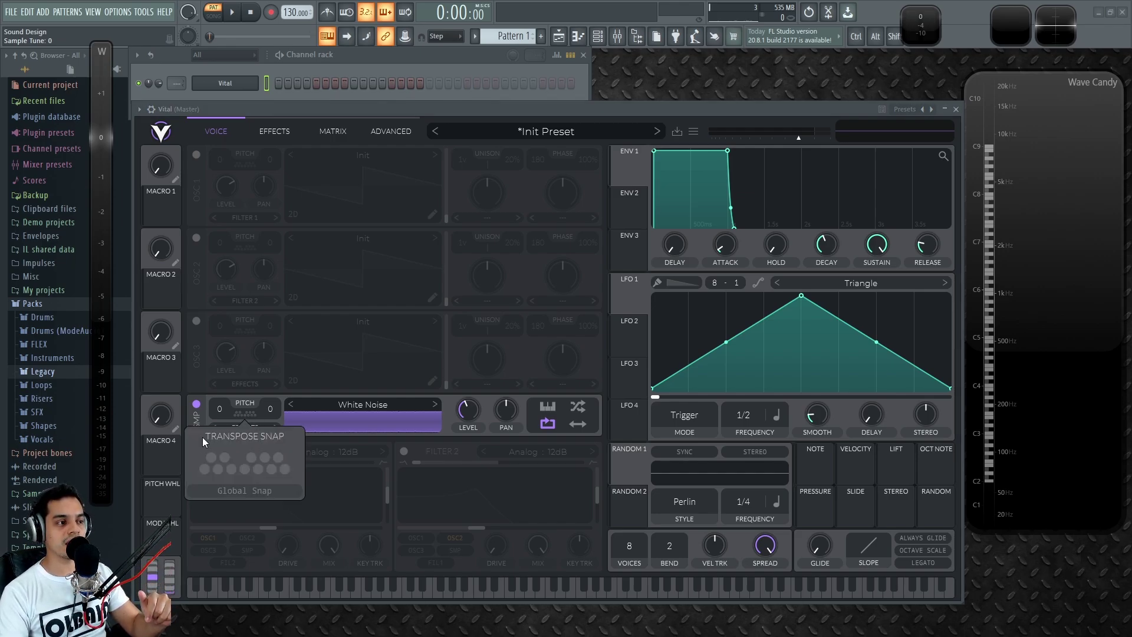
pyautogui.click(249, 409)
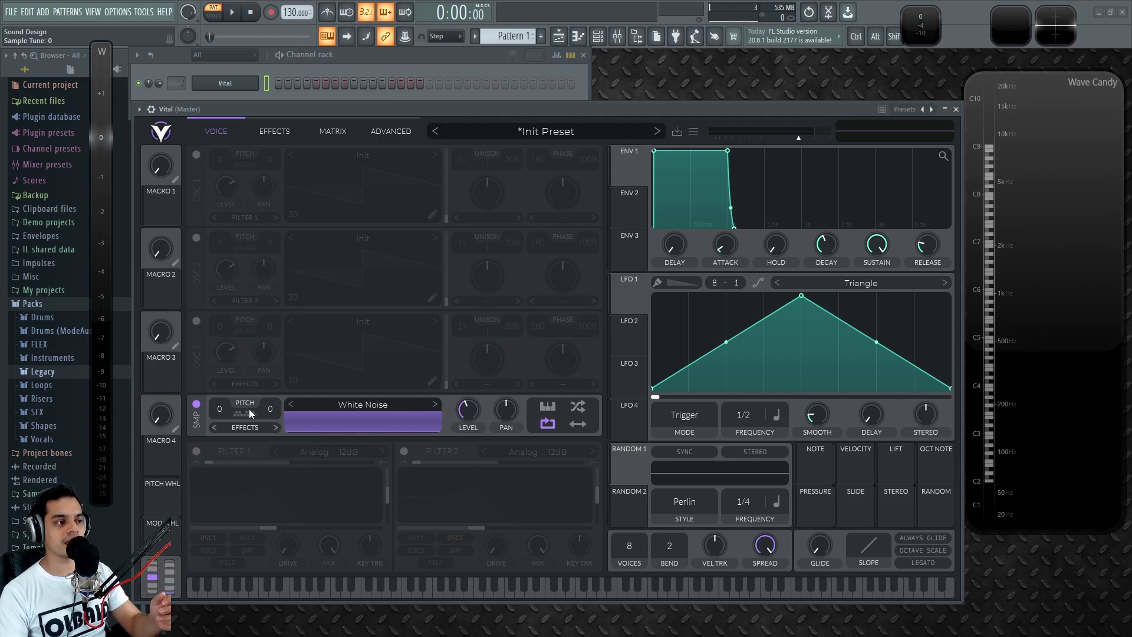
# Step: Compare the output routing options of the sampler and oscillator 3 without changing them
pyautogui.click(246, 428)
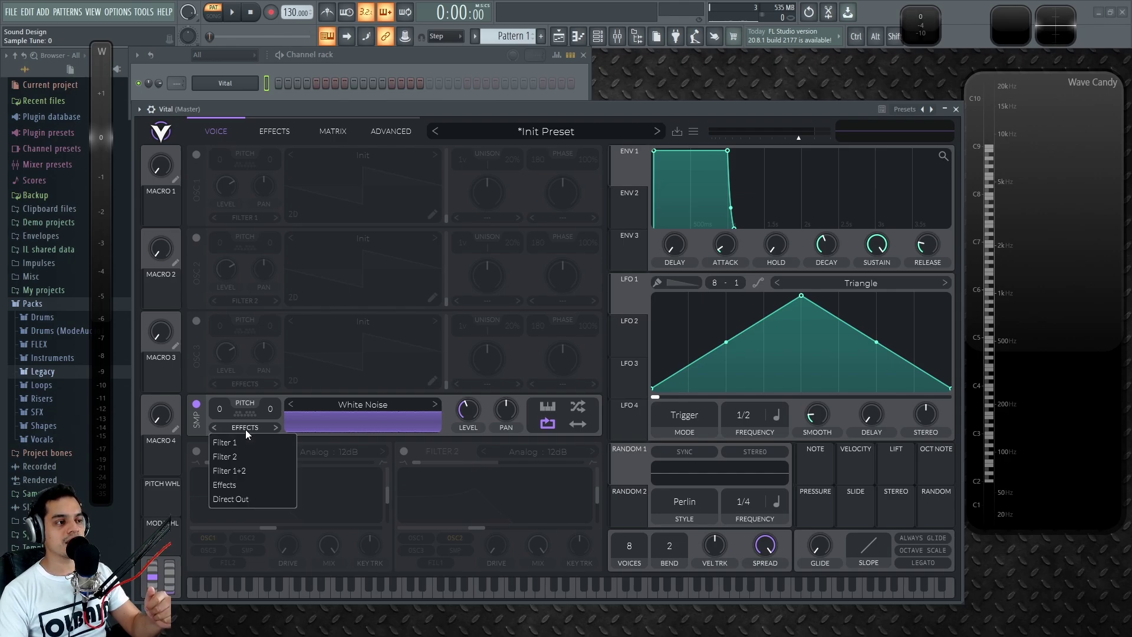
pyautogui.click(243, 383)
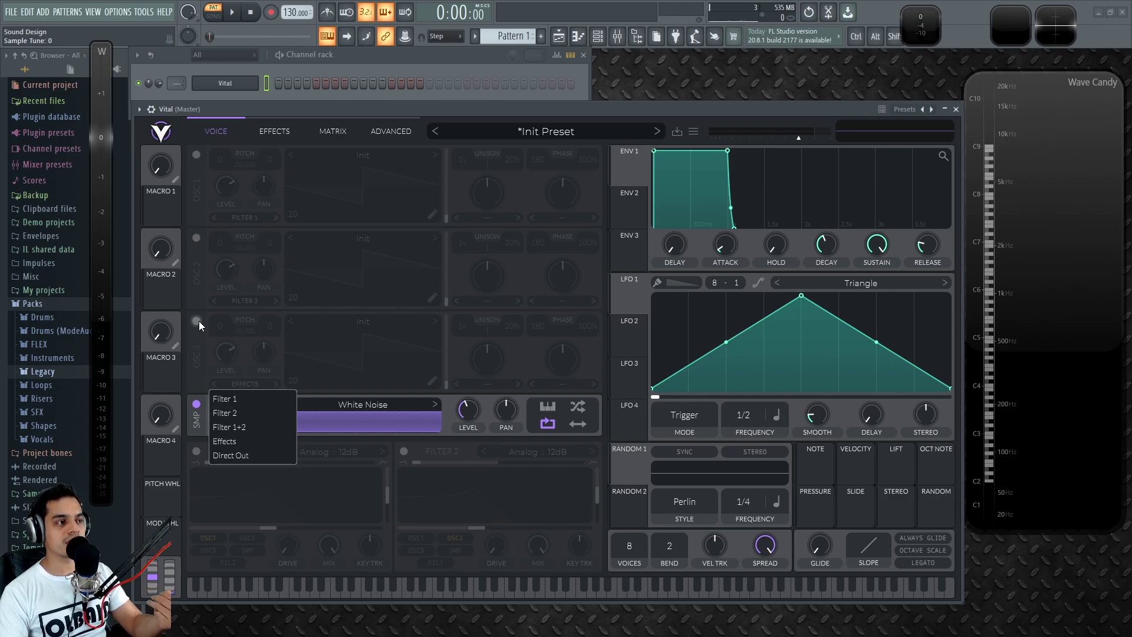
pyautogui.click(197, 321)
pyautogui.click(251, 385)
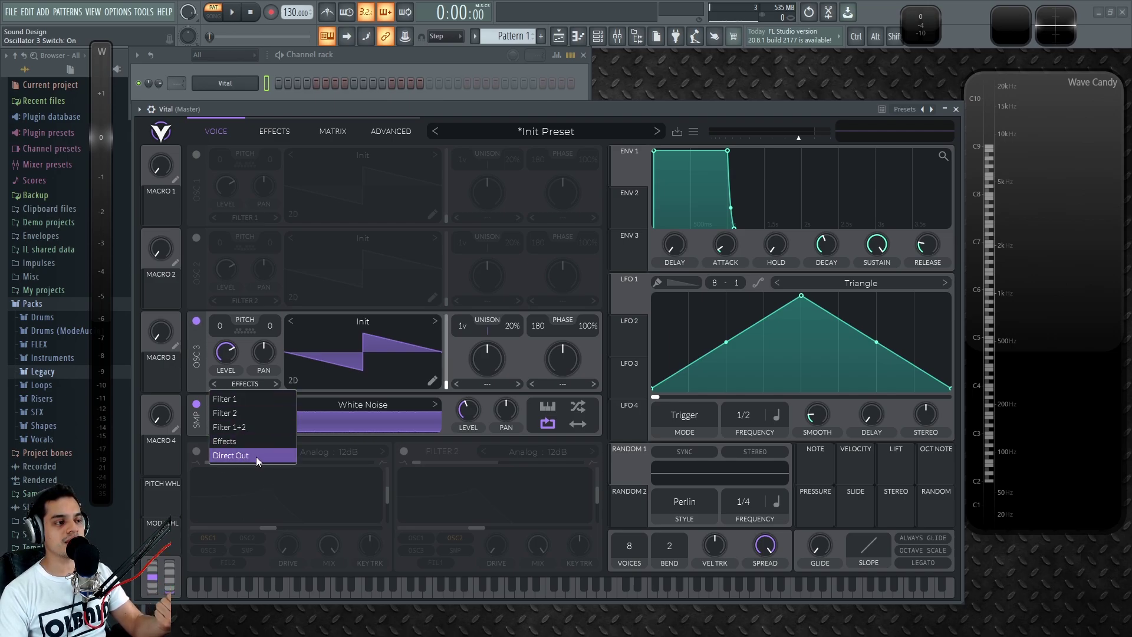
pyautogui.click(196, 321)
pyautogui.click(260, 427)
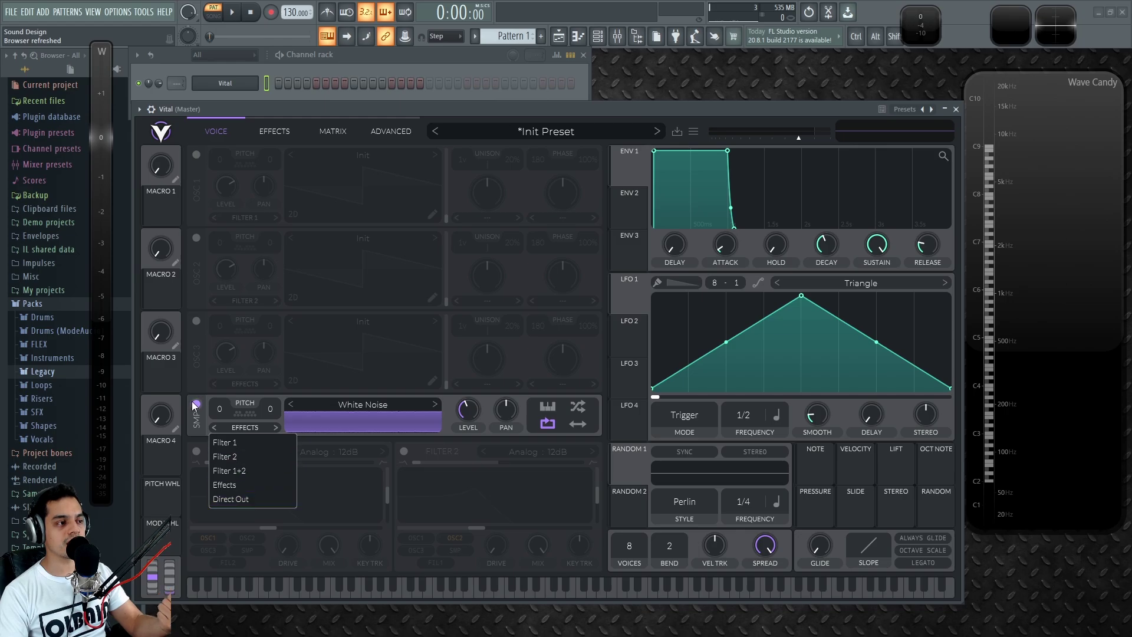
pyautogui.click(278, 395)
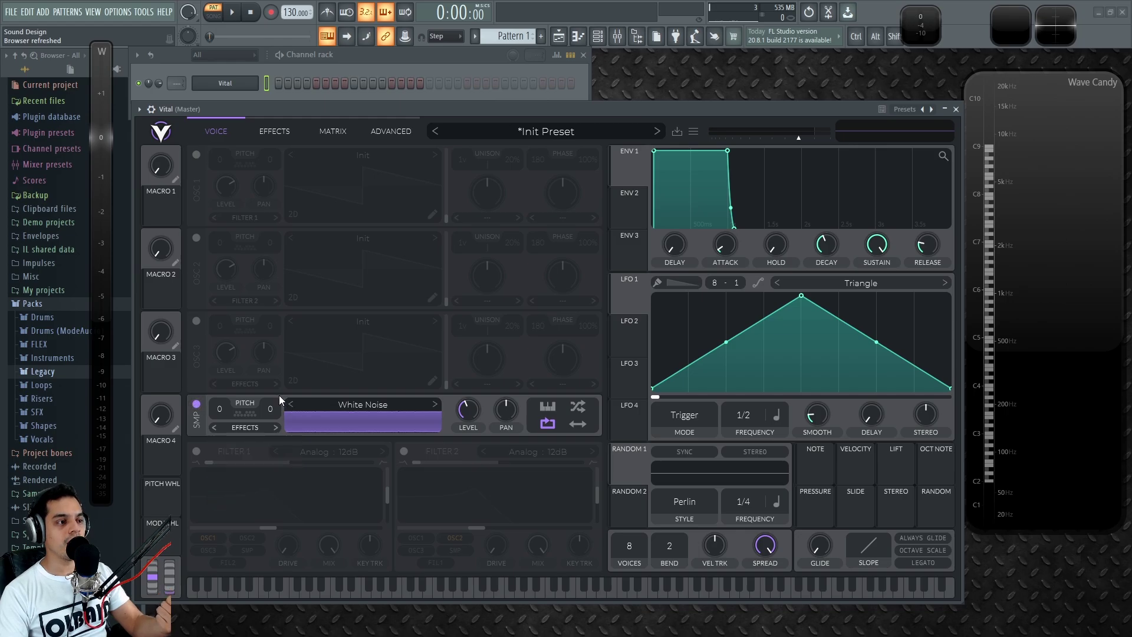
# Step: Load the BART sample from the sample list, advance to Box Fan, and raise the sampler's level
pyautogui.click(366, 404)
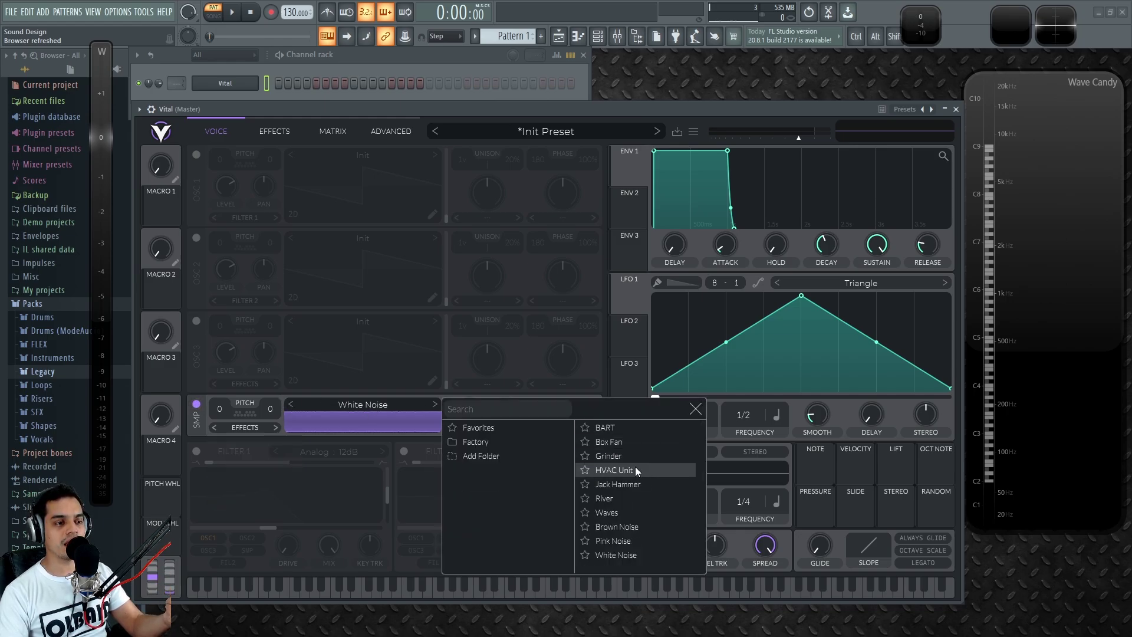
pyautogui.click(616, 427)
pyautogui.click(696, 409)
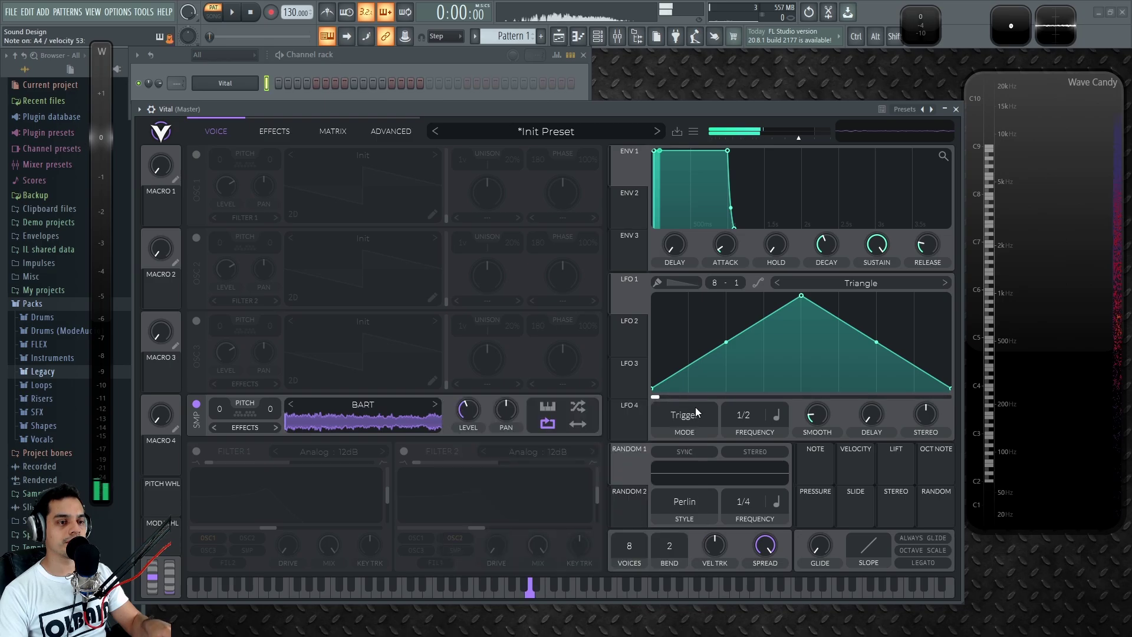
pyautogui.click(437, 404)
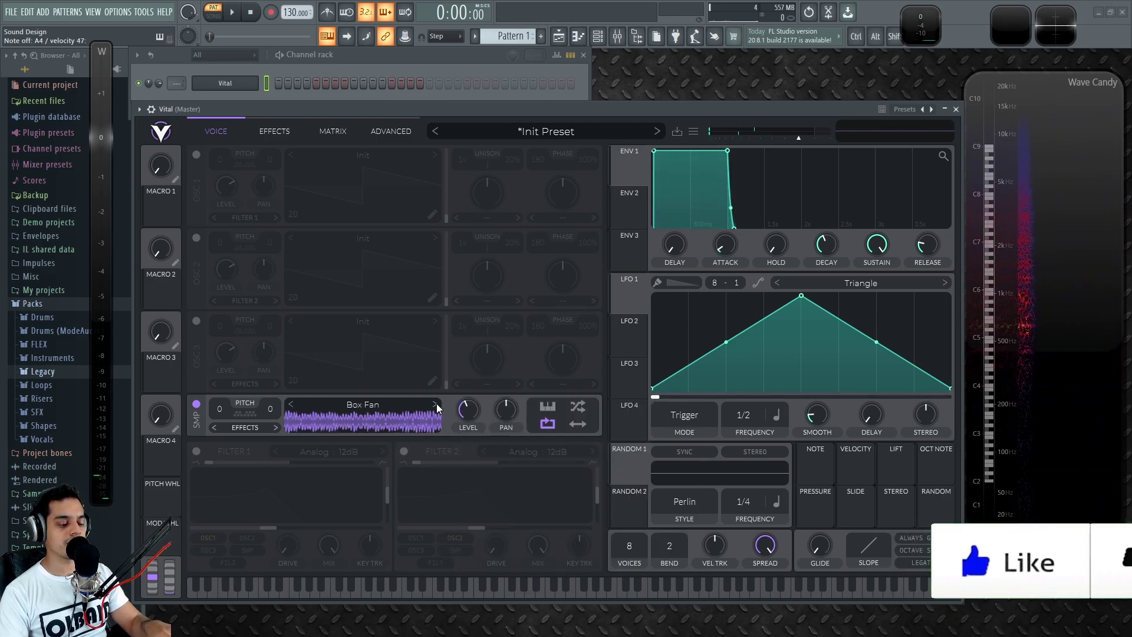
pyautogui.moveTo(472, 427); pyautogui.dragTo(479, 407)
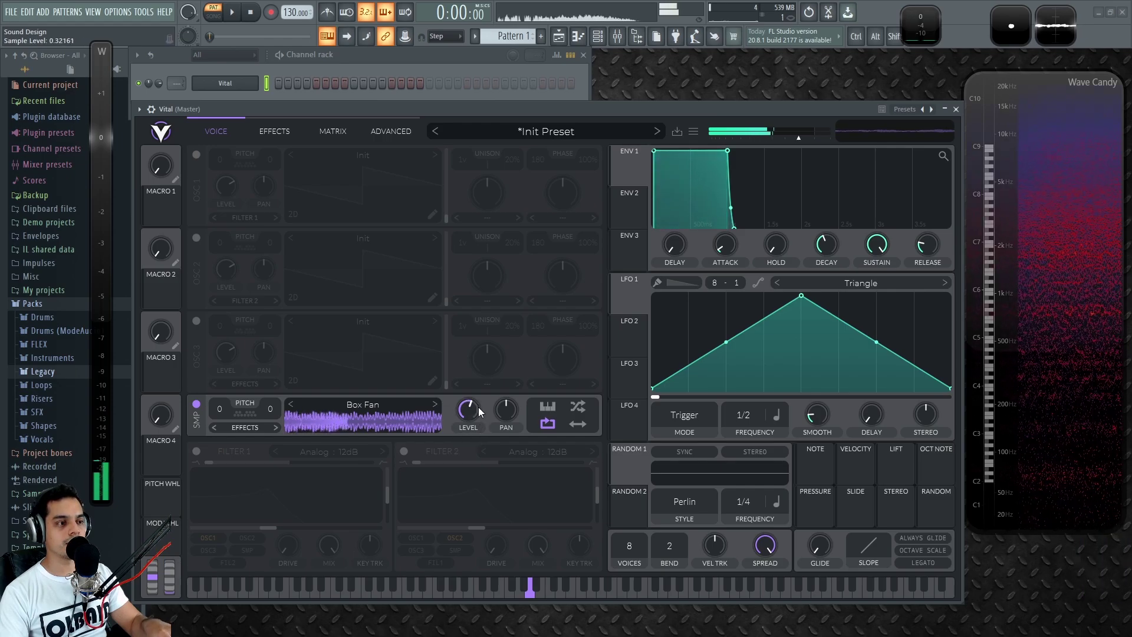
# Step: Audition the remaining factory samples one by one, from Grinder through River, Waves and Brown Noise to White Noise
pyautogui.click(434, 405)
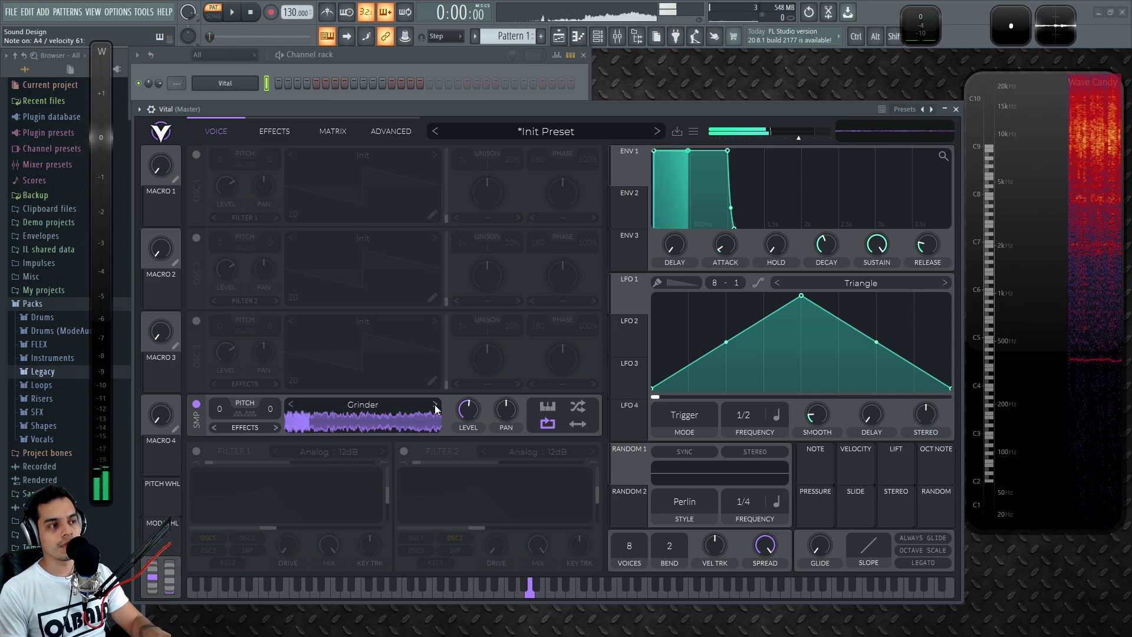
pyautogui.click(434, 404)
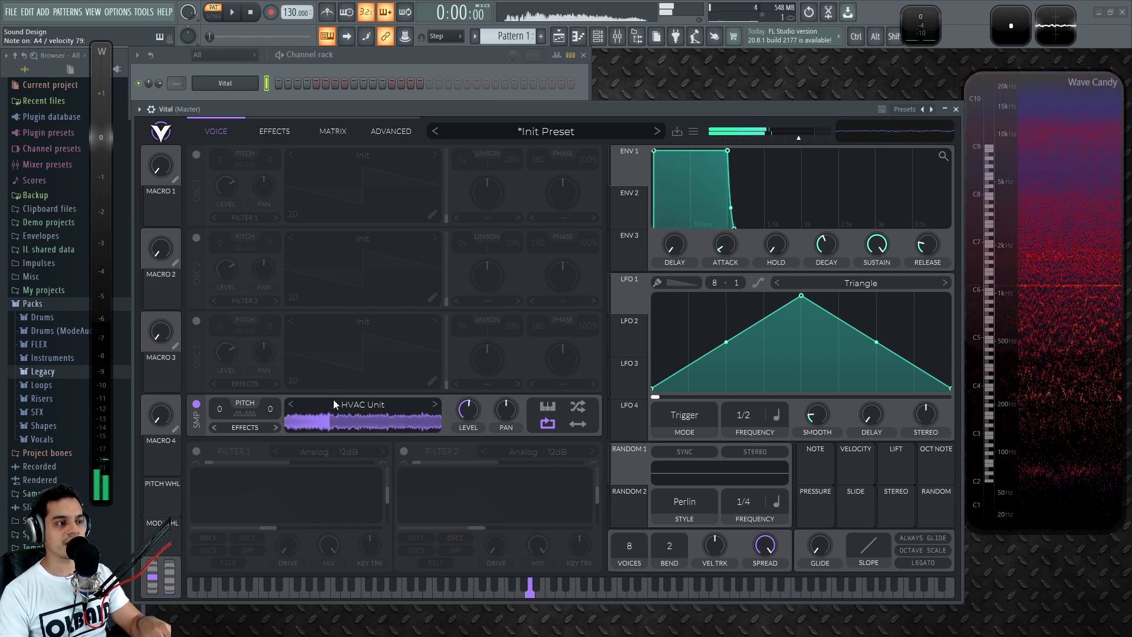
pyautogui.click(433, 403)
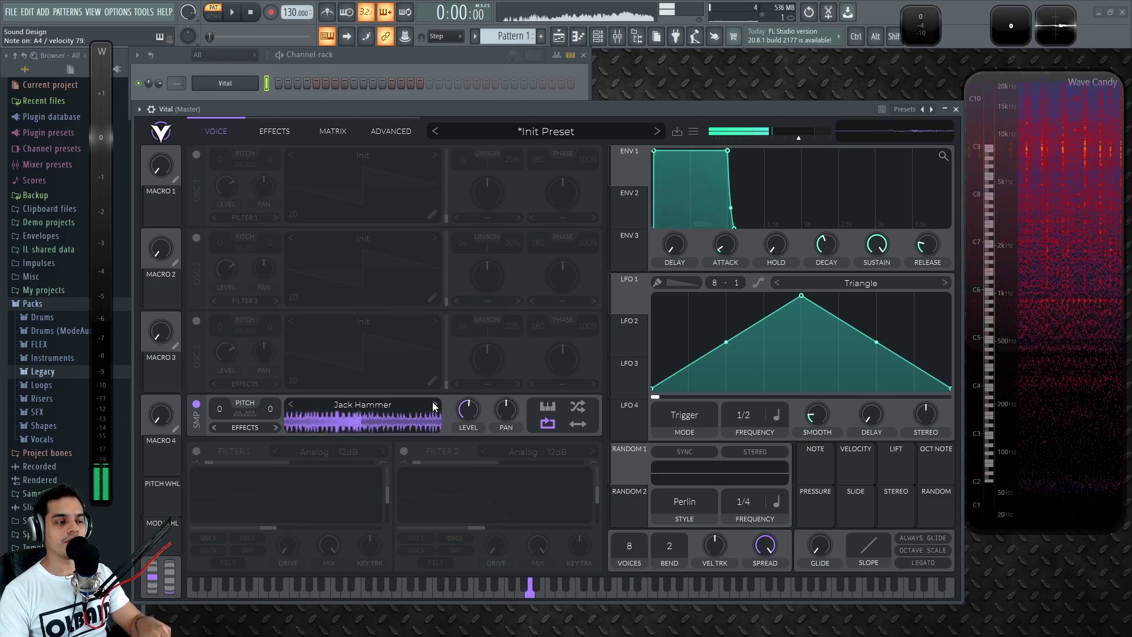
pyautogui.click(436, 403)
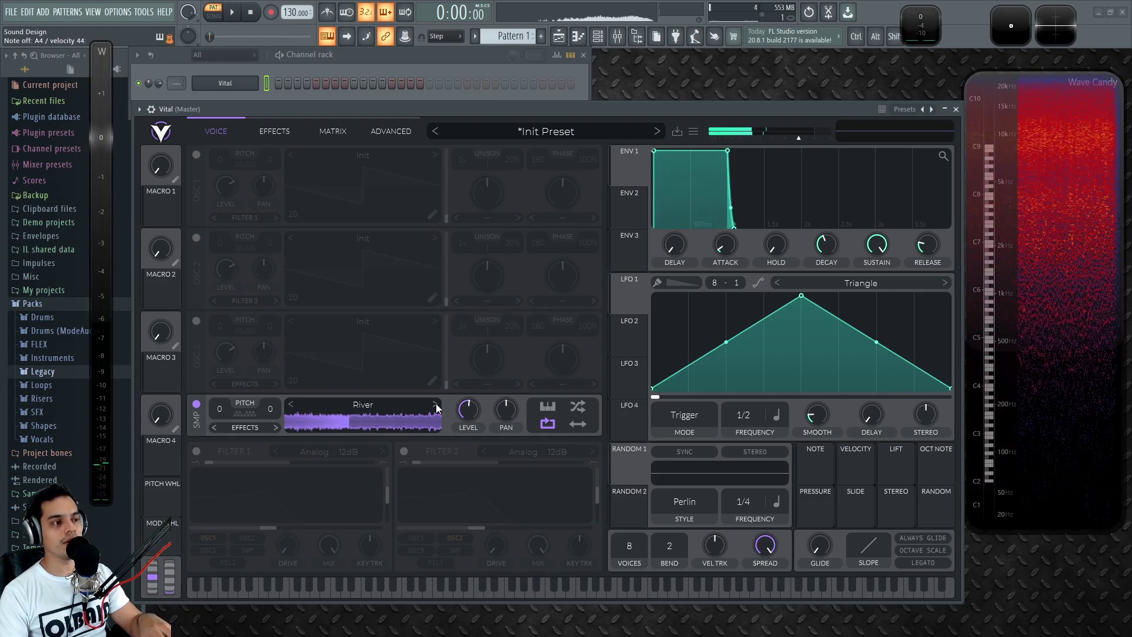
pyautogui.click(436, 403)
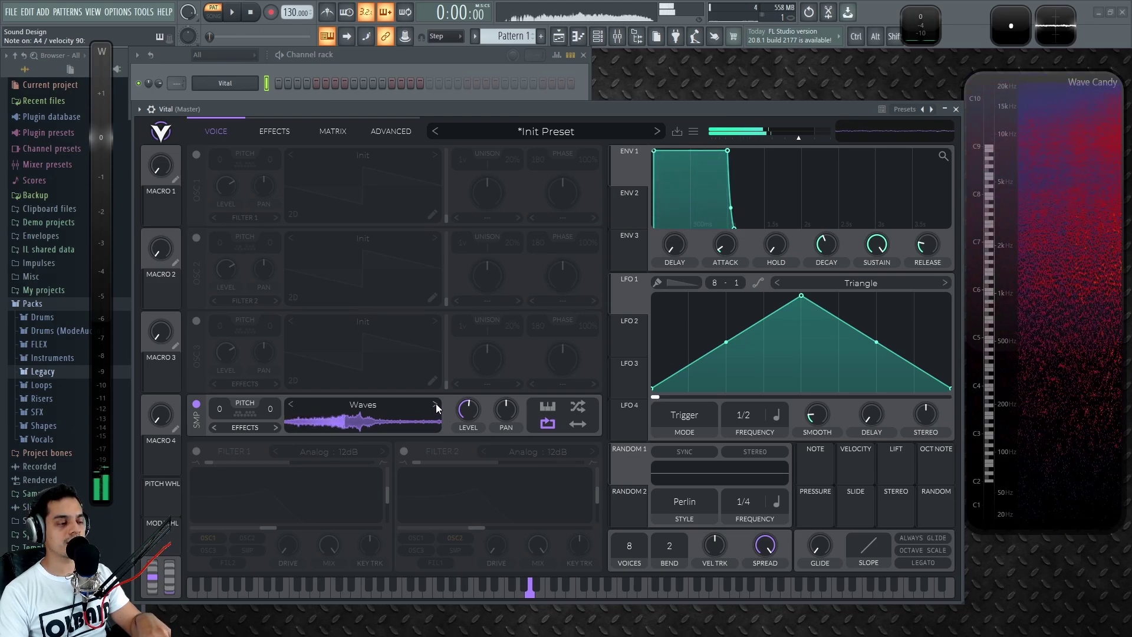
pyautogui.click(437, 403)
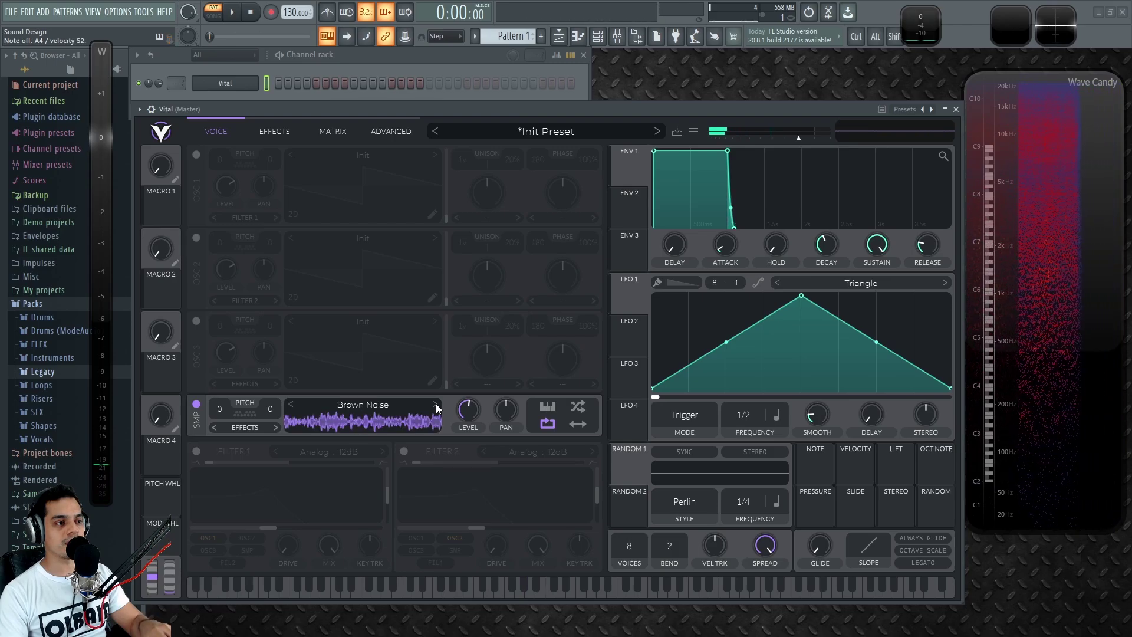
pyautogui.click(437, 403)
pyautogui.click(436, 404)
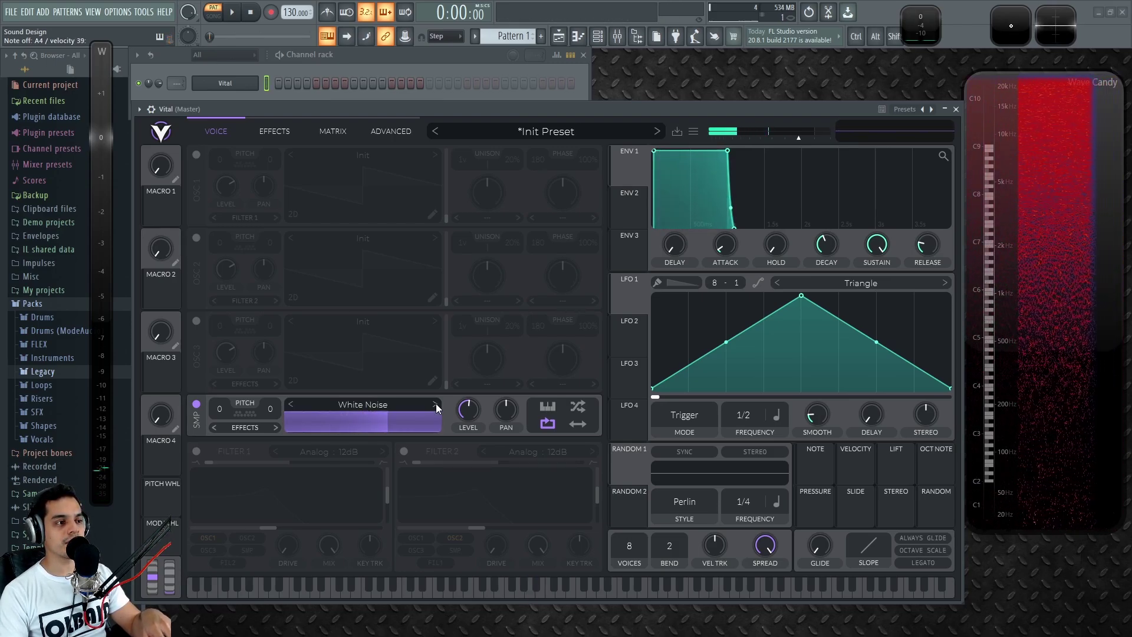
# Step: Lower the sampler's level, advance to the BART sample, and check the list of available samples
pyautogui.moveTo(479, 422); pyautogui.dragTo(468, 437)
pyautogui.click(436, 404)
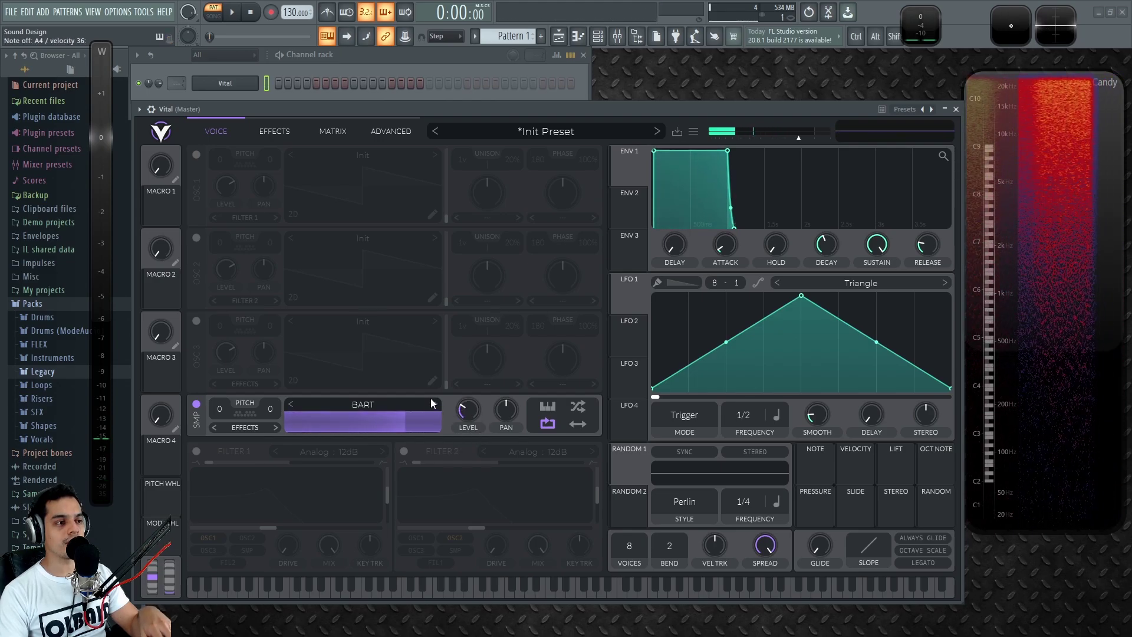
pyautogui.click(385, 405)
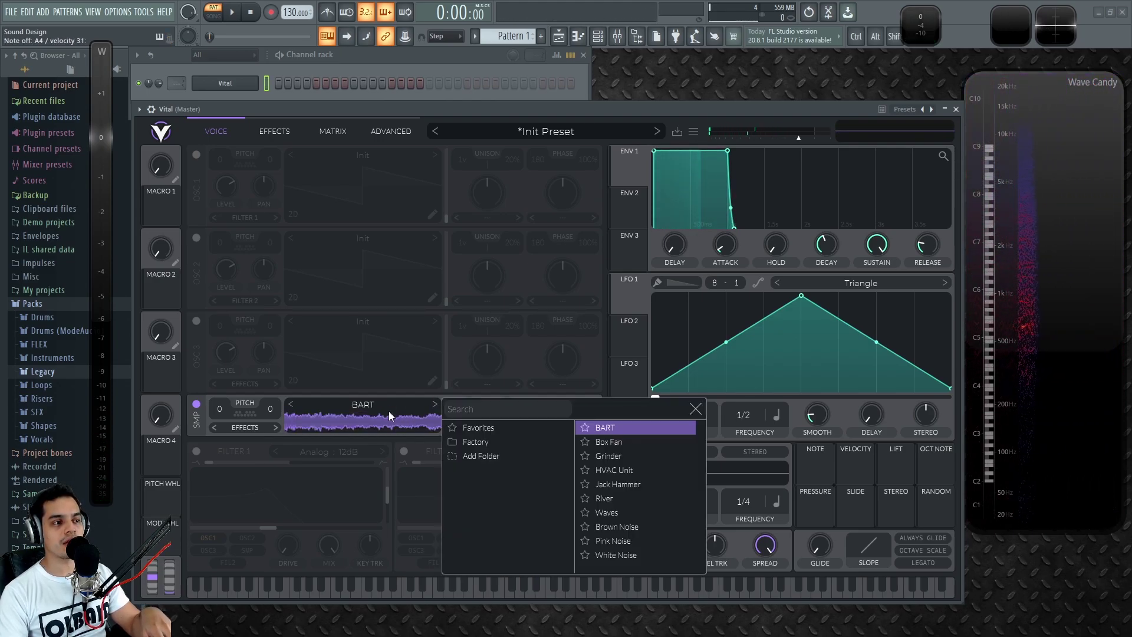
pyautogui.click(394, 411)
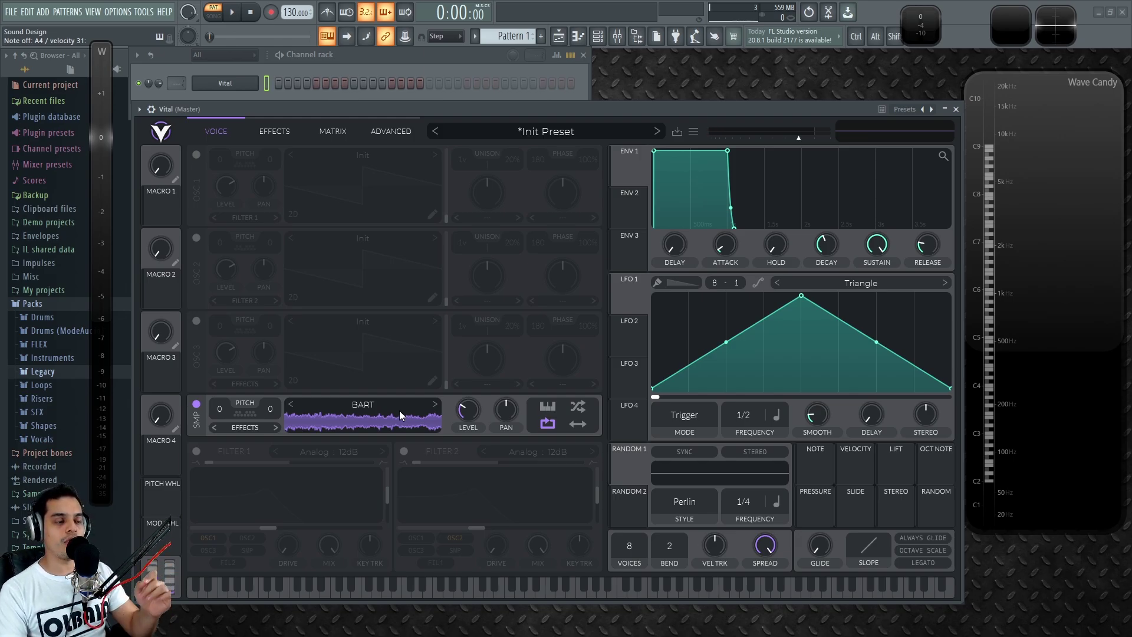
# Step: Advance the sampler to the Jack Hammer sample and turn off its looping
pyautogui.click(440, 405)
pyautogui.click(440, 404)
pyautogui.click(440, 404)
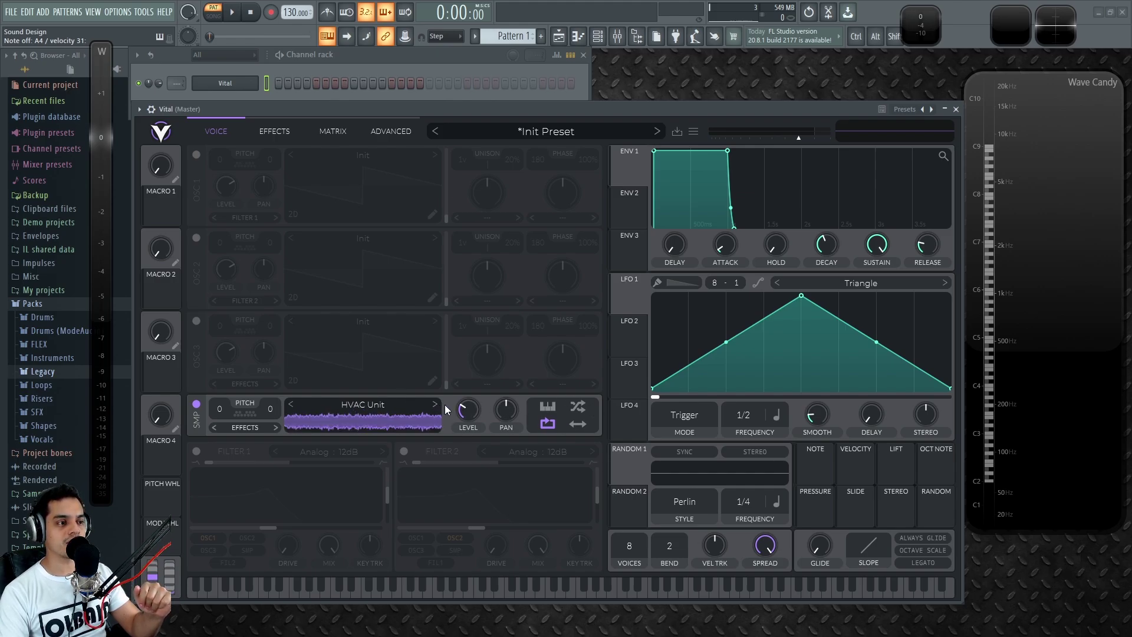
pyautogui.click(433, 405)
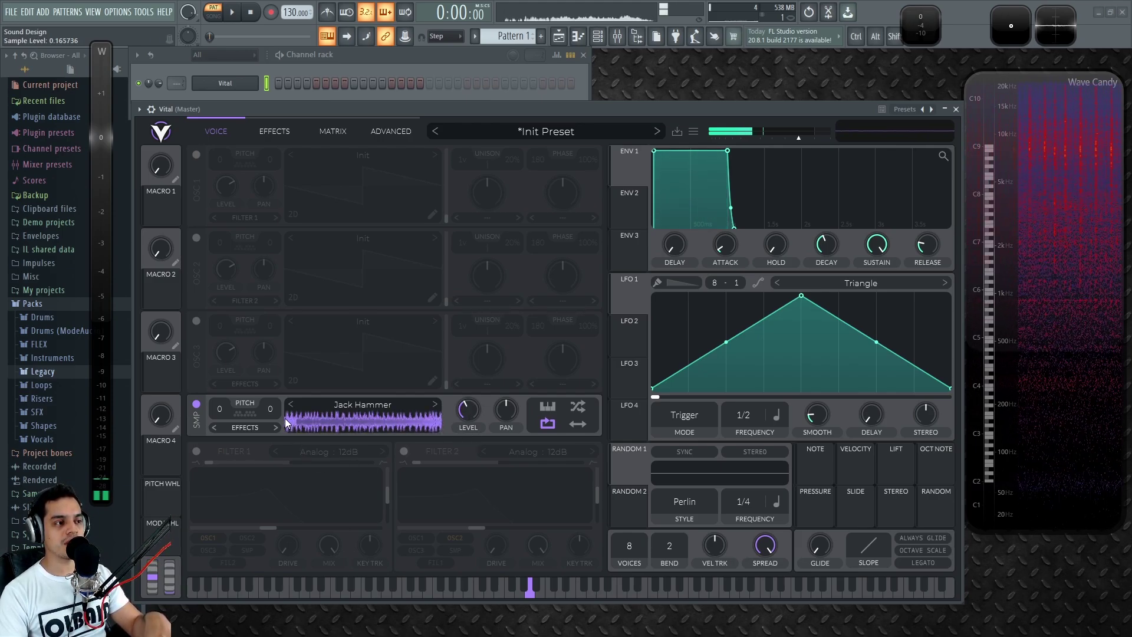
pyautogui.click(551, 421)
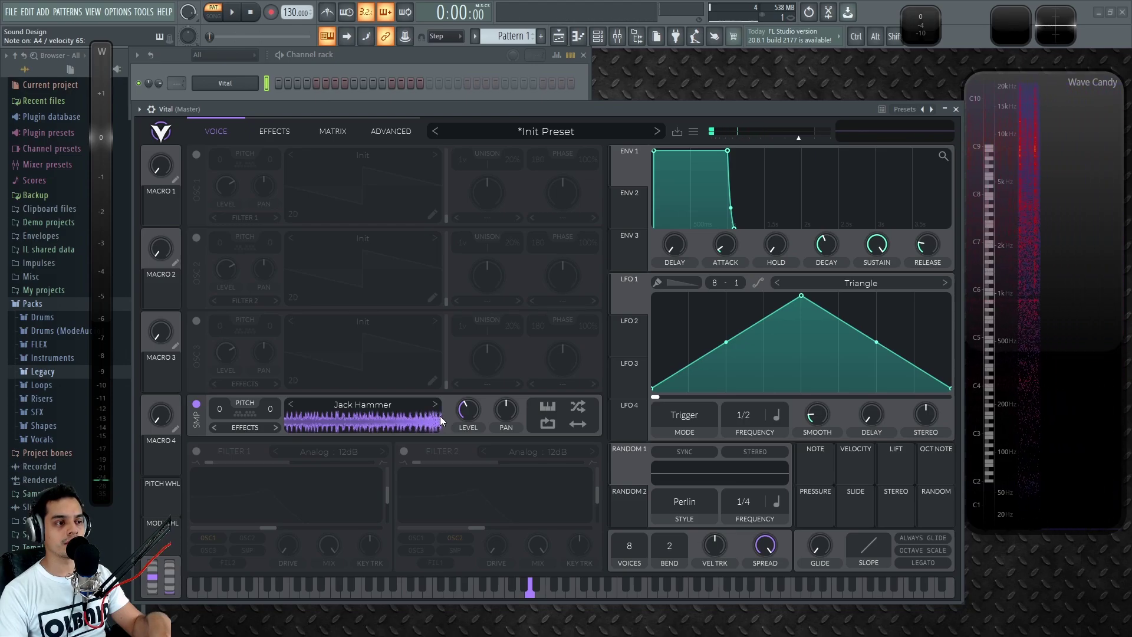
# Step: Try the sampler's bounce and loop playback modes on Jack Hammer, and switch to keytracking in their place
pyautogui.click(578, 424)
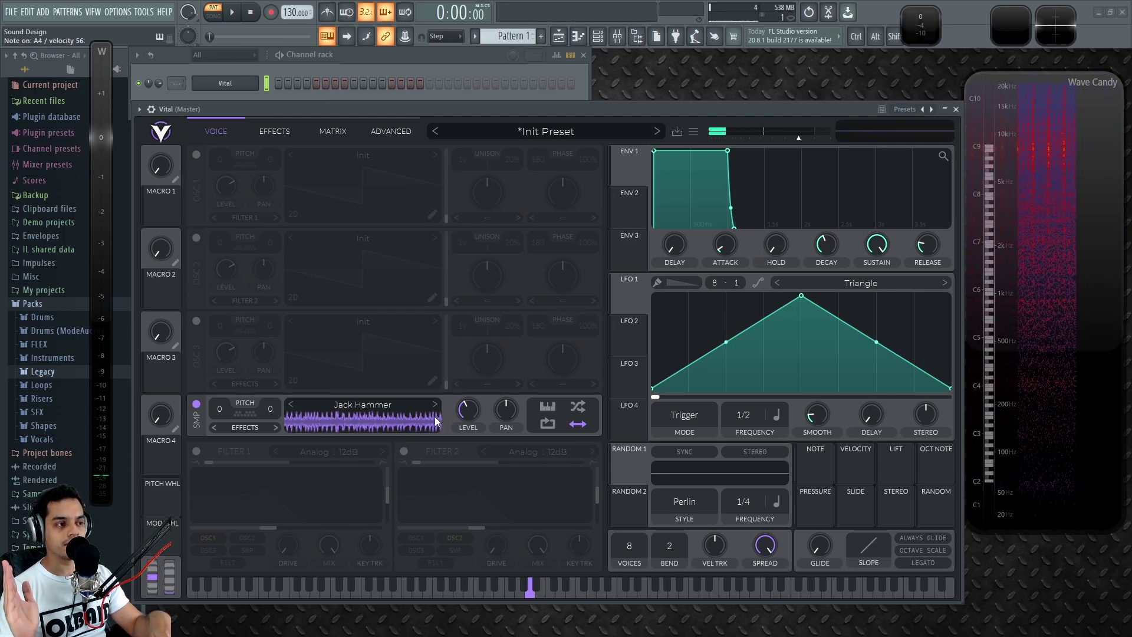
pyautogui.click(548, 424)
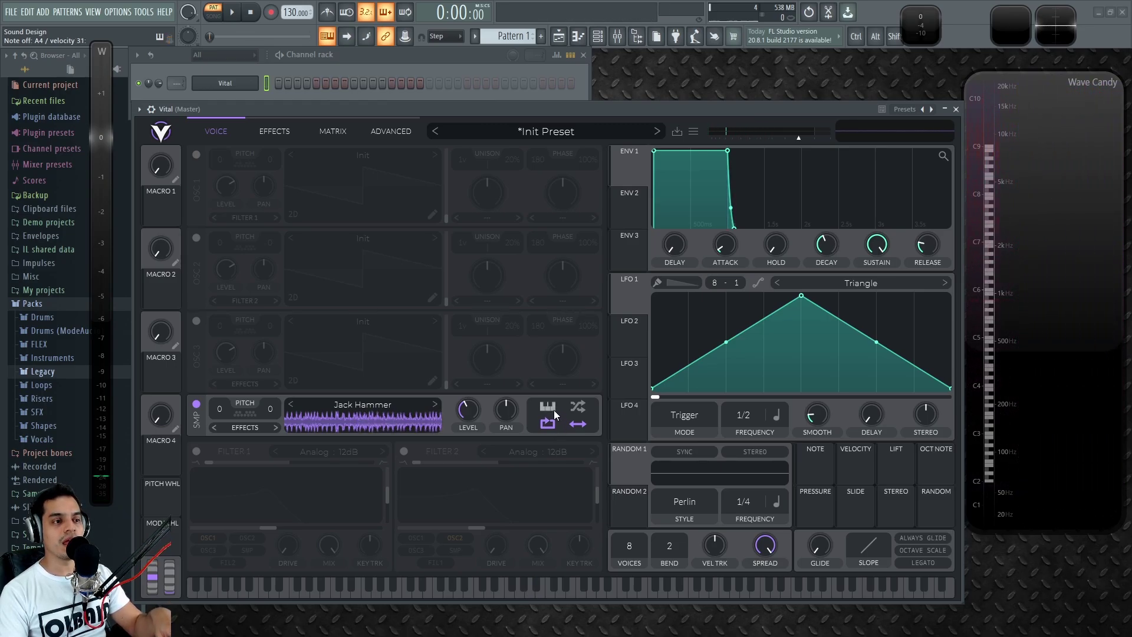
pyautogui.click(549, 407)
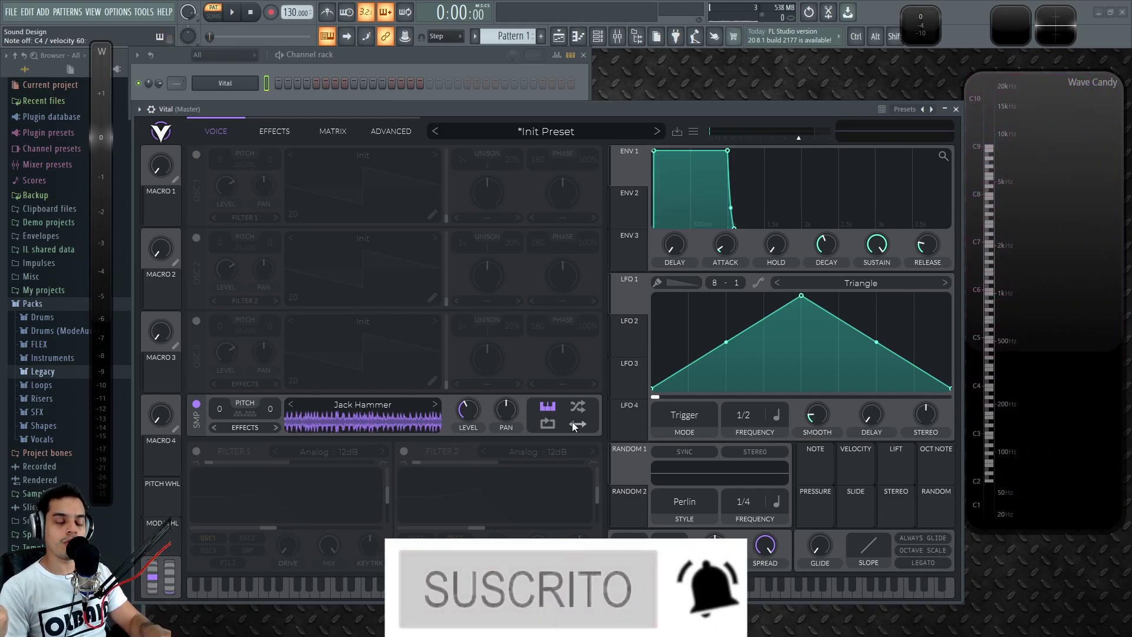
# Step: Advance the sampler to Brown Noise, turn off keytracking, and turn on random phase
pyautogui.click(434, 404)
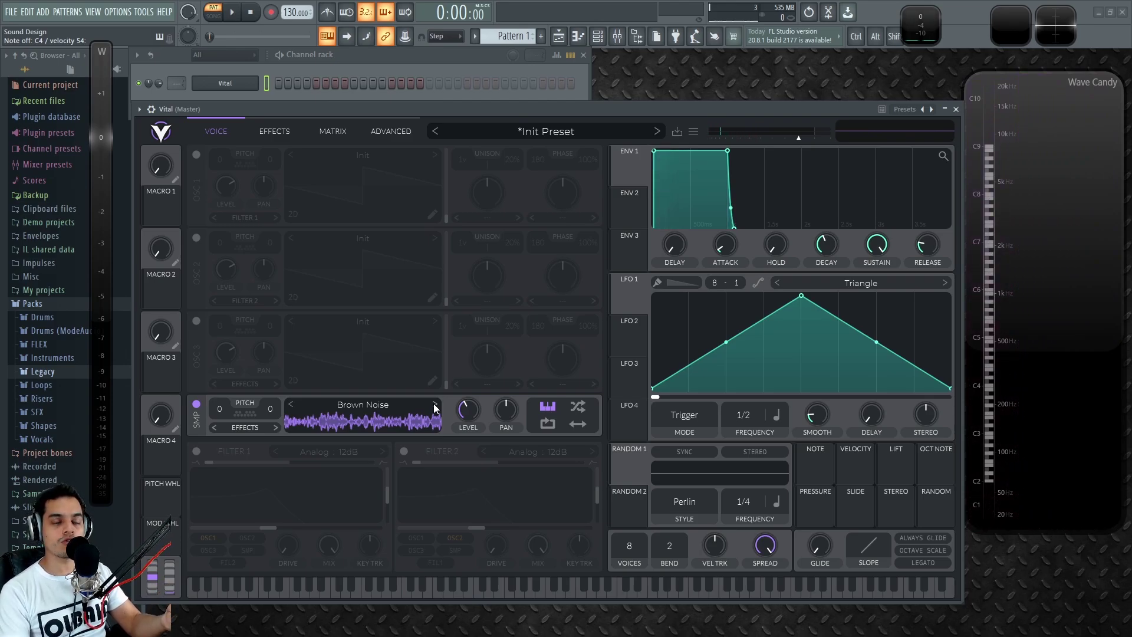
pyautogui.click(548, 408)
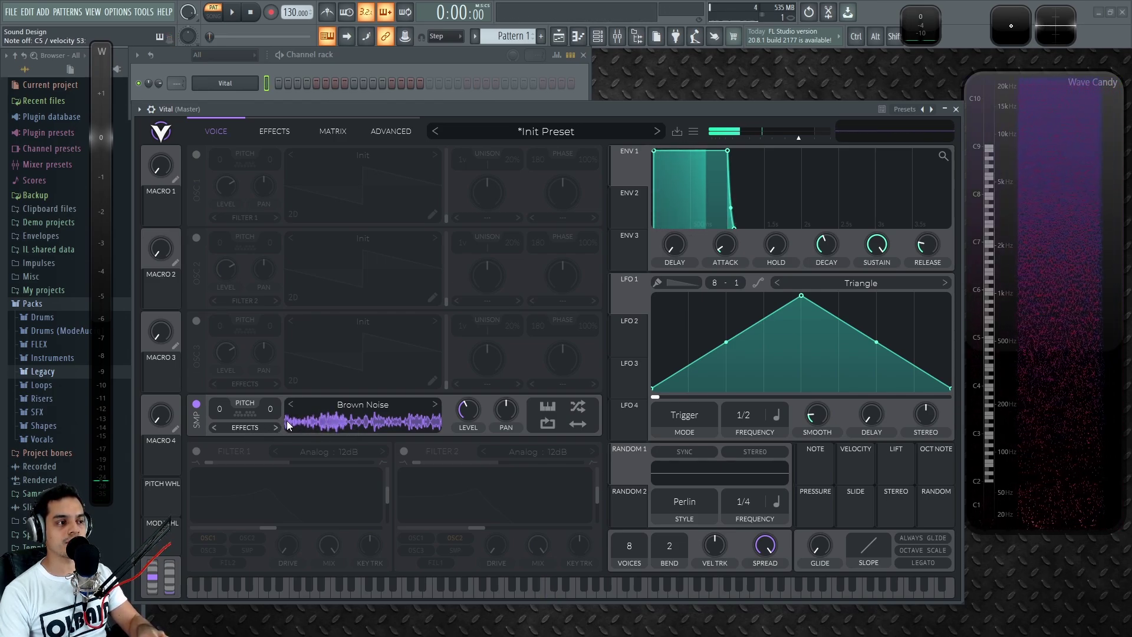
pyautogui.click(578, 407)
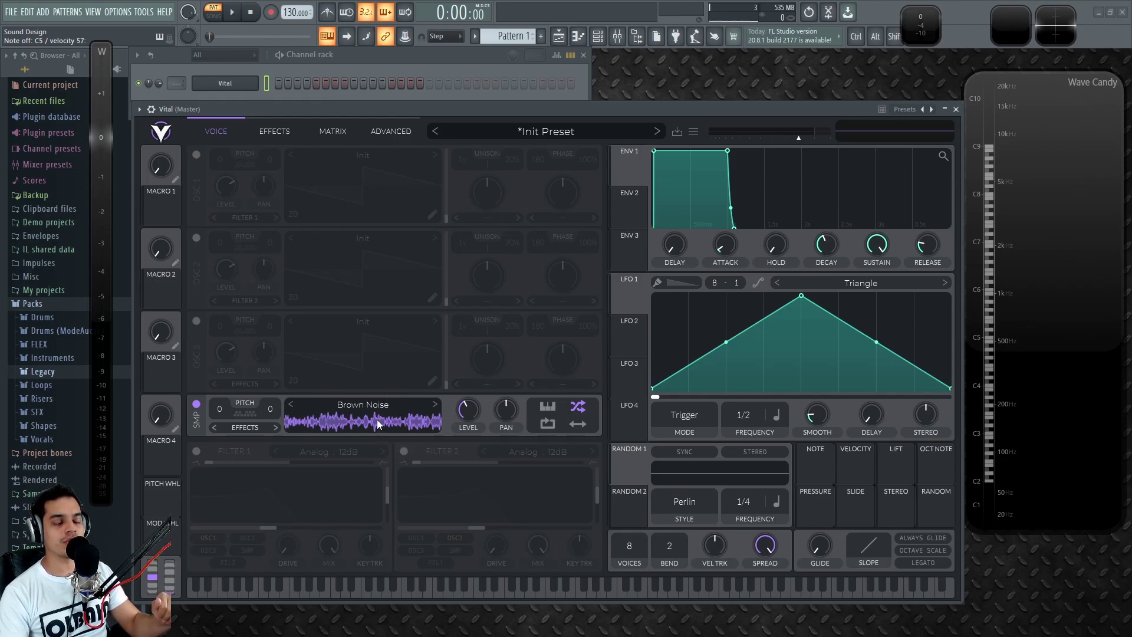
# Step: Examine the sampler's Factory sample list and the Add Folder browser, and close both without adding a folder
pyautogui.click(380, 405)
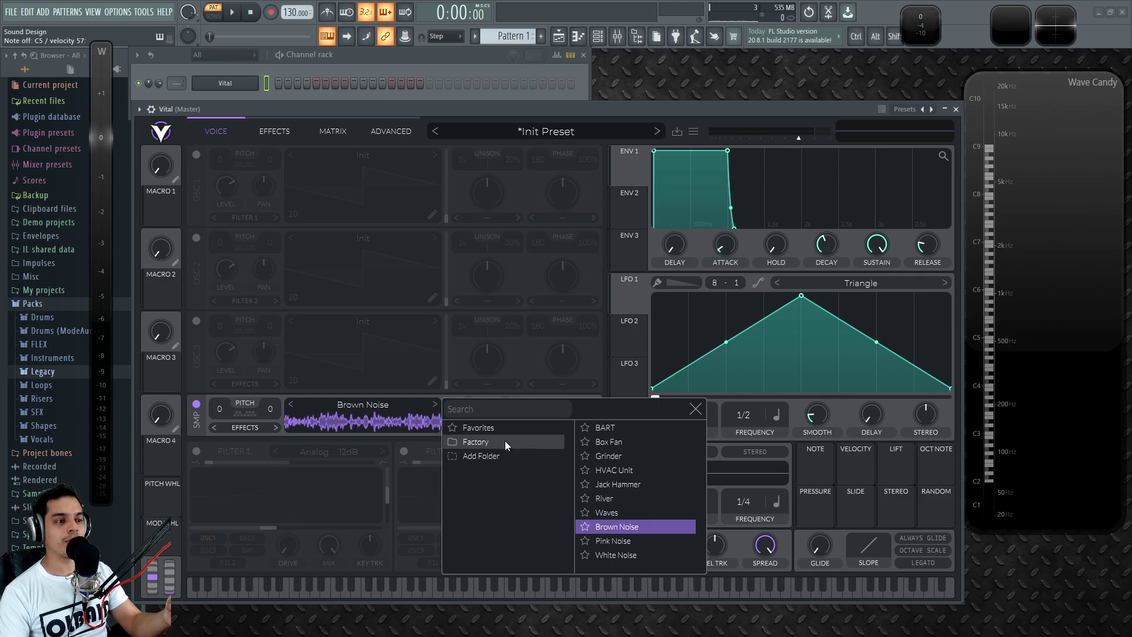
pyautogui.click(483, 441)
pyautogui.click(494, 455)
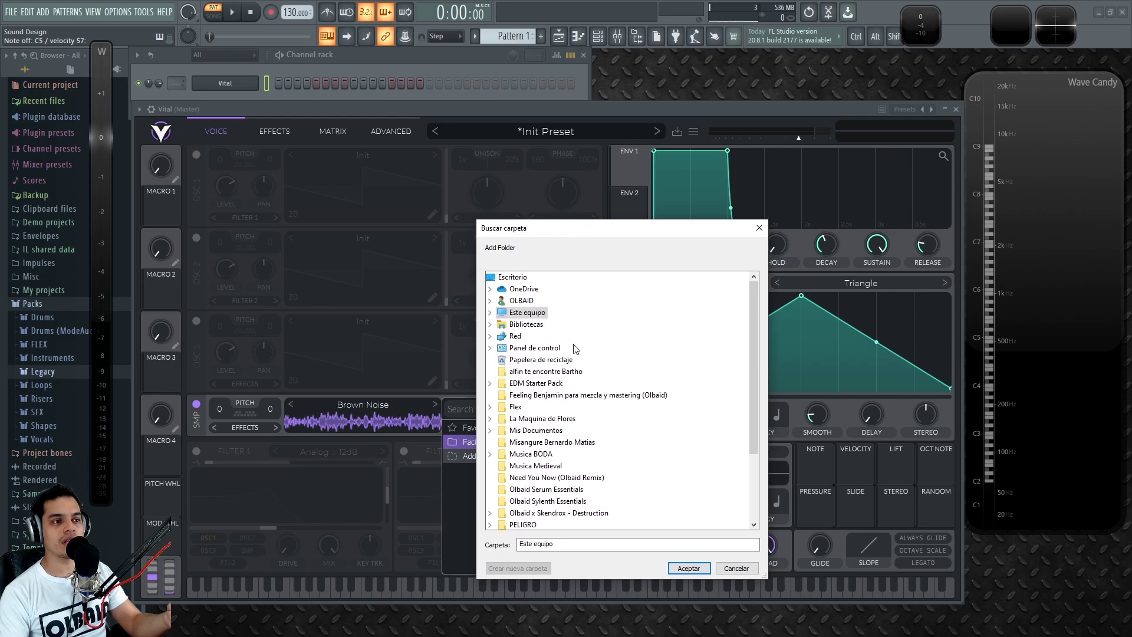
pyautogui.scroll(-3, 581, 366)
pyautogui.scroll(3, 581, 366)
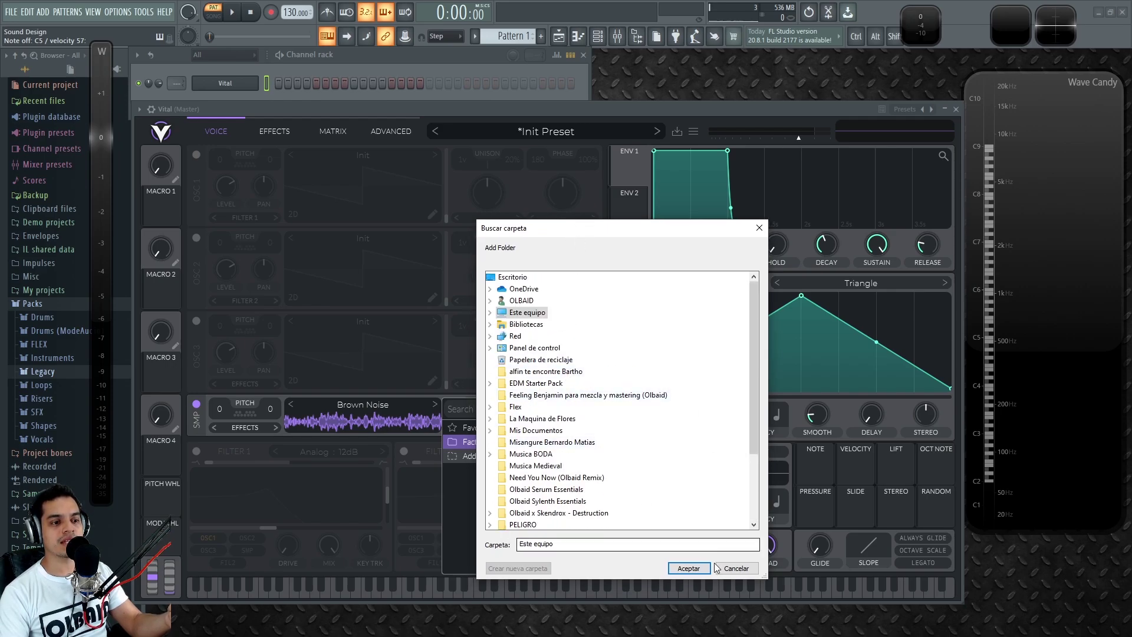
pyautogui.click(693, 568)
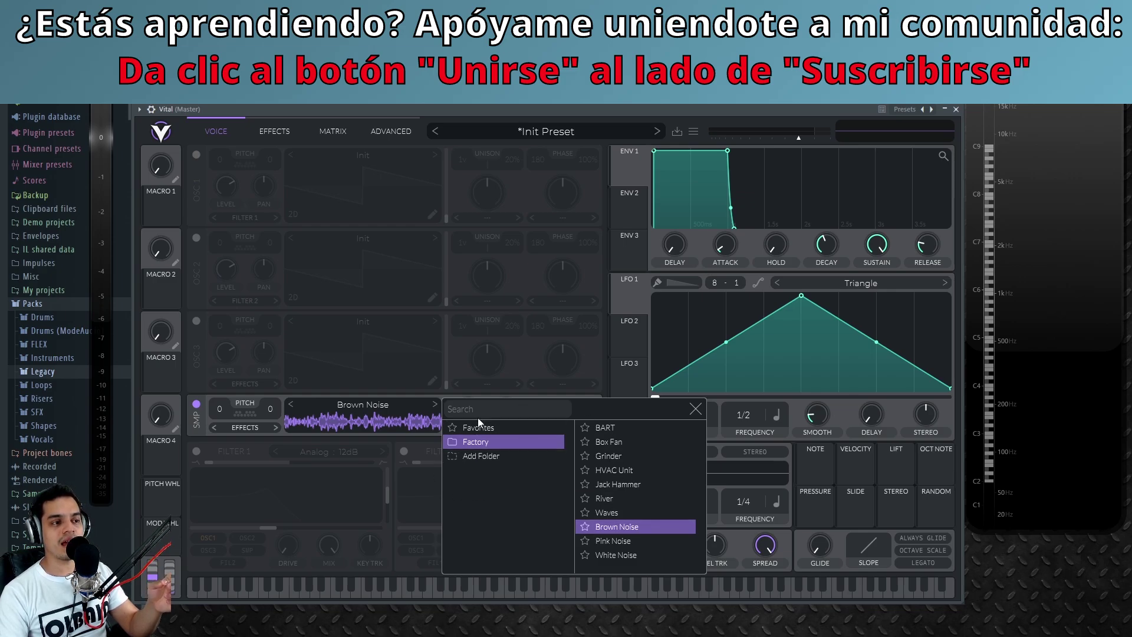
pyautogui.click(696, 410)
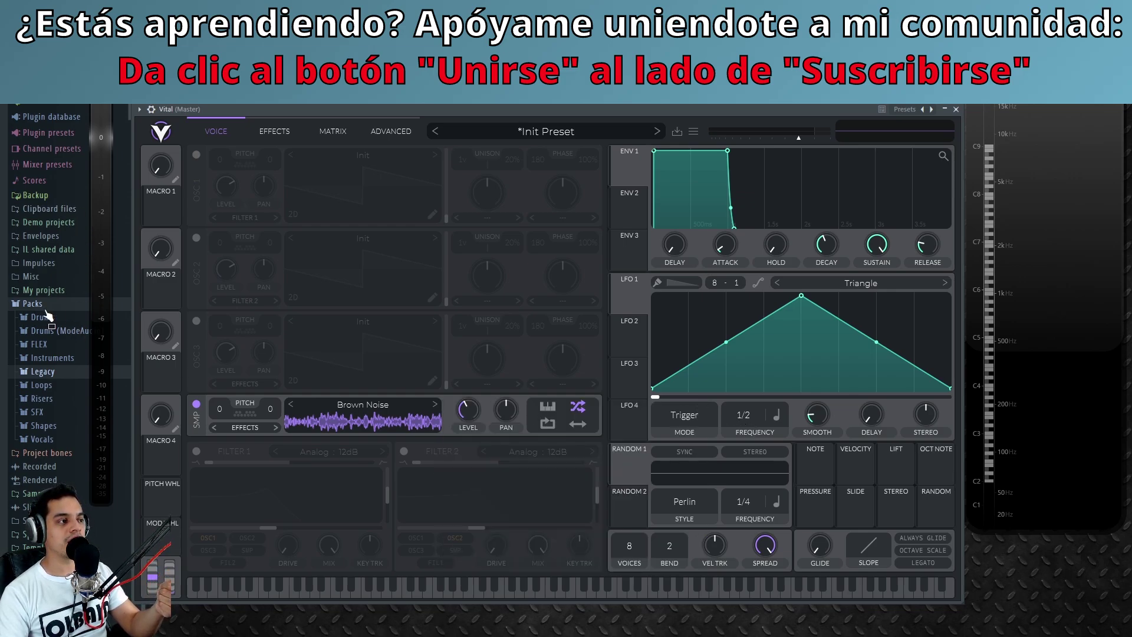
# Step: Audition the DL Broken loop from the Loops pack and load it into Vital's sampler
pyautogui.click(54, 386)
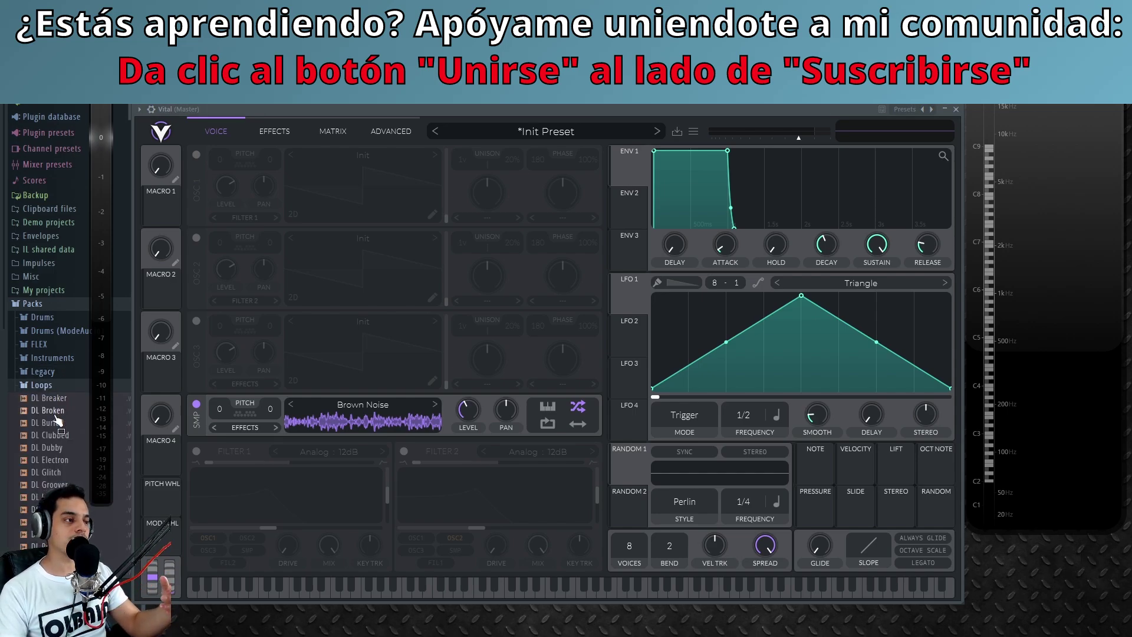
pyautogui.click(56, 412)
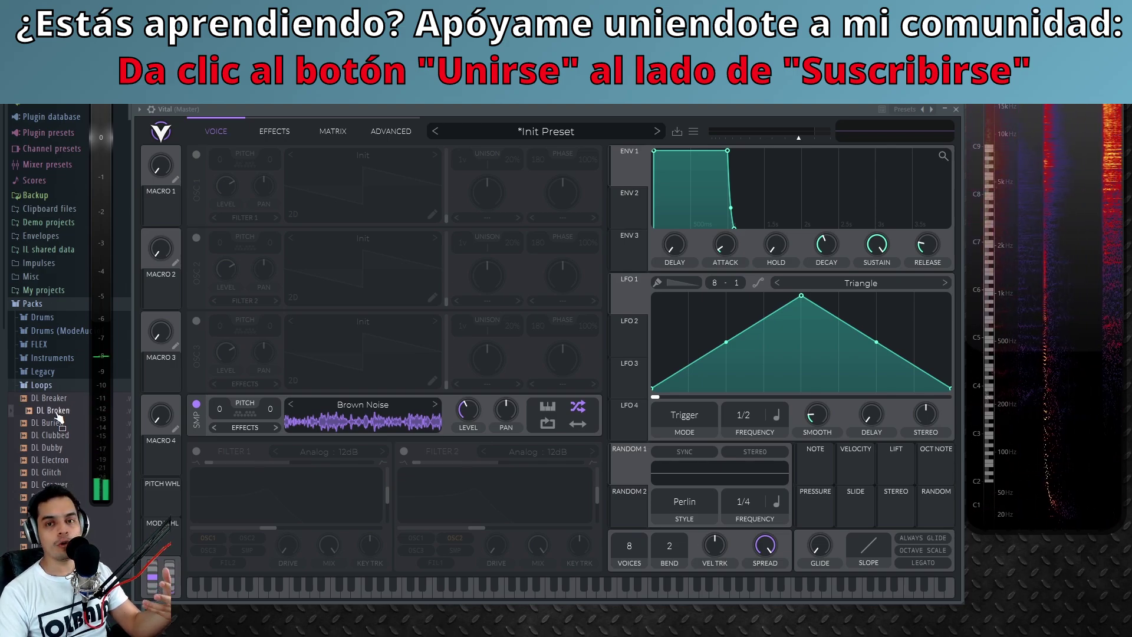
pyautogui.moveTo(56, 412); pyautogui.dragTo(345, 424)
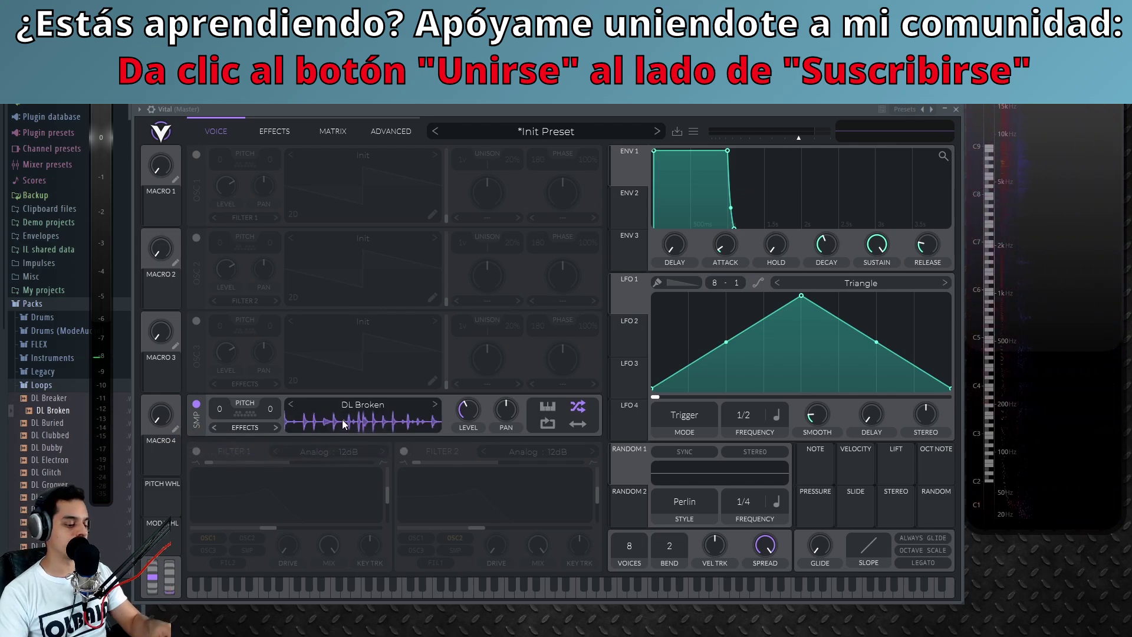
# Step: Turn off random phase, raise the sampler's level to about 0.64, and turn on keytracking while playing test notes
pyautogui.press('q')
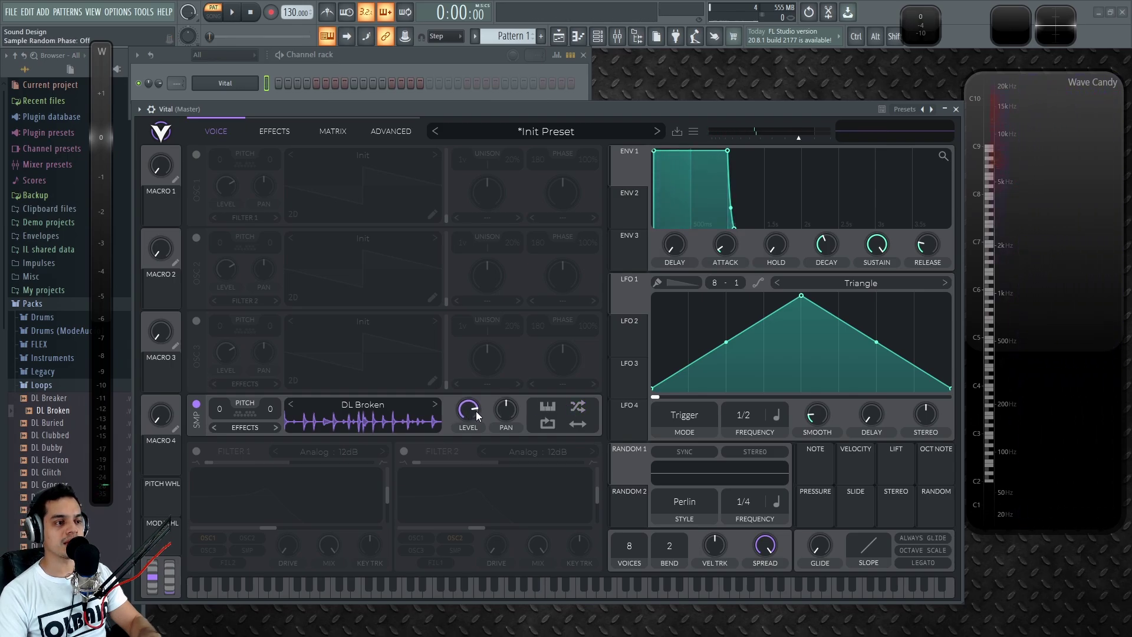
pyautogui.press('q')
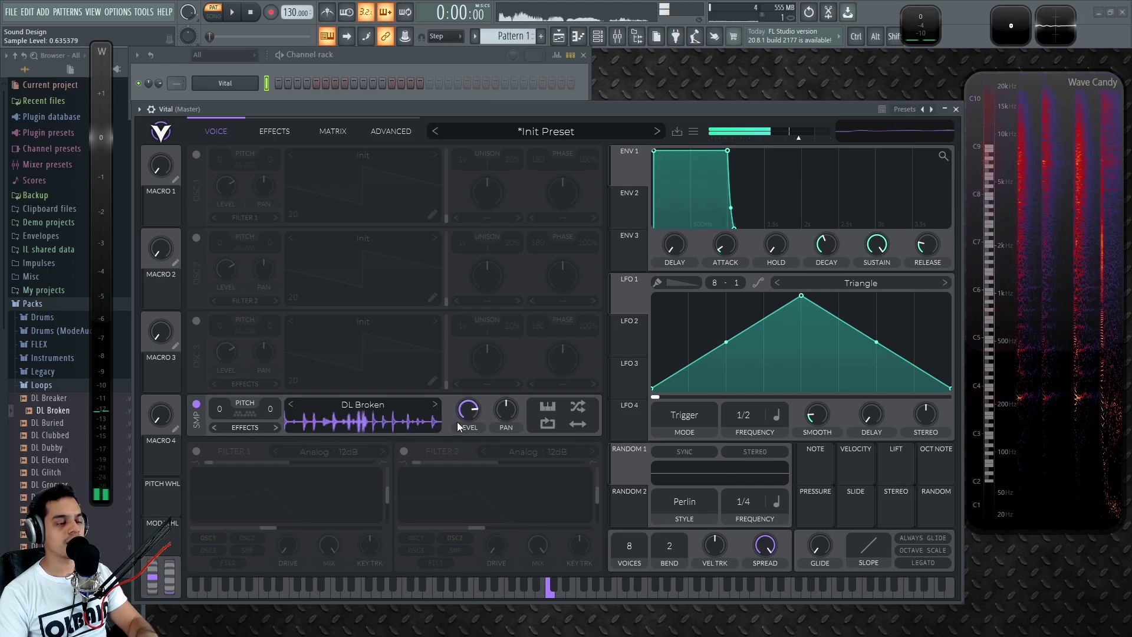
pyautogui.click(549, 406)
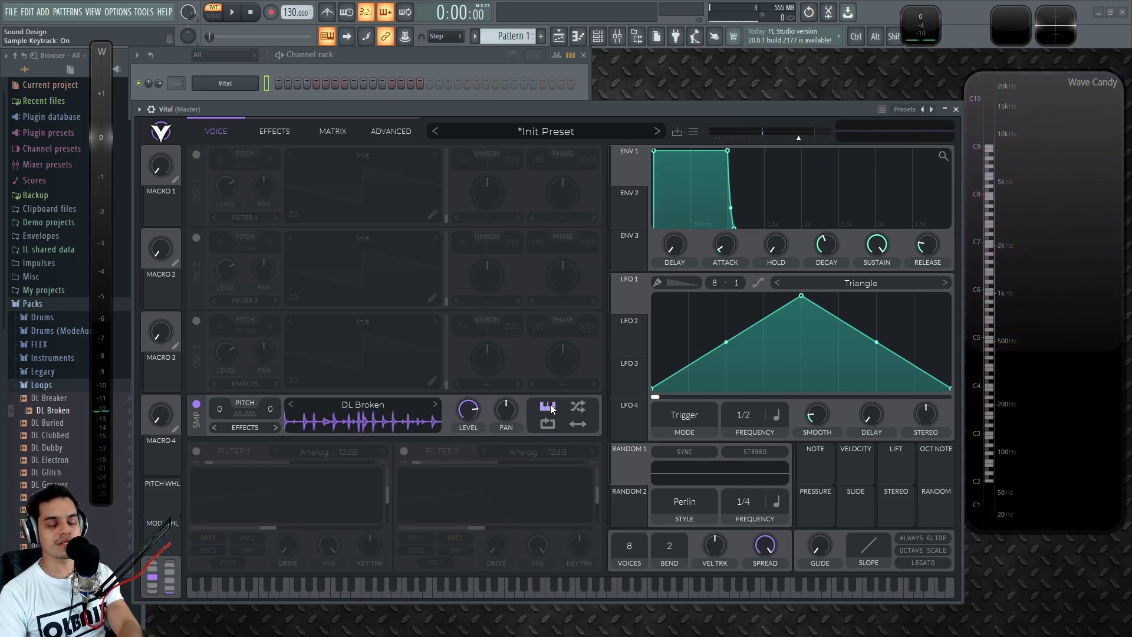
pyautogui.press('i')
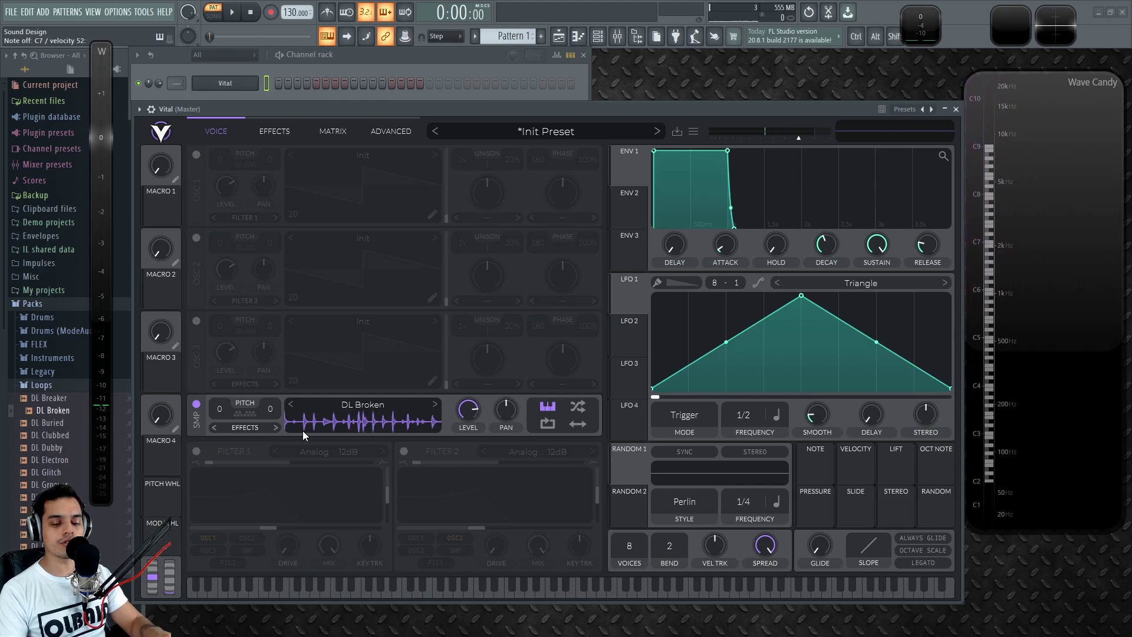
# Step: Load the Grv CH 03 hi-hat from the Hats folder of the Drums pack into the sampler
pyautogui.click(41, 384)
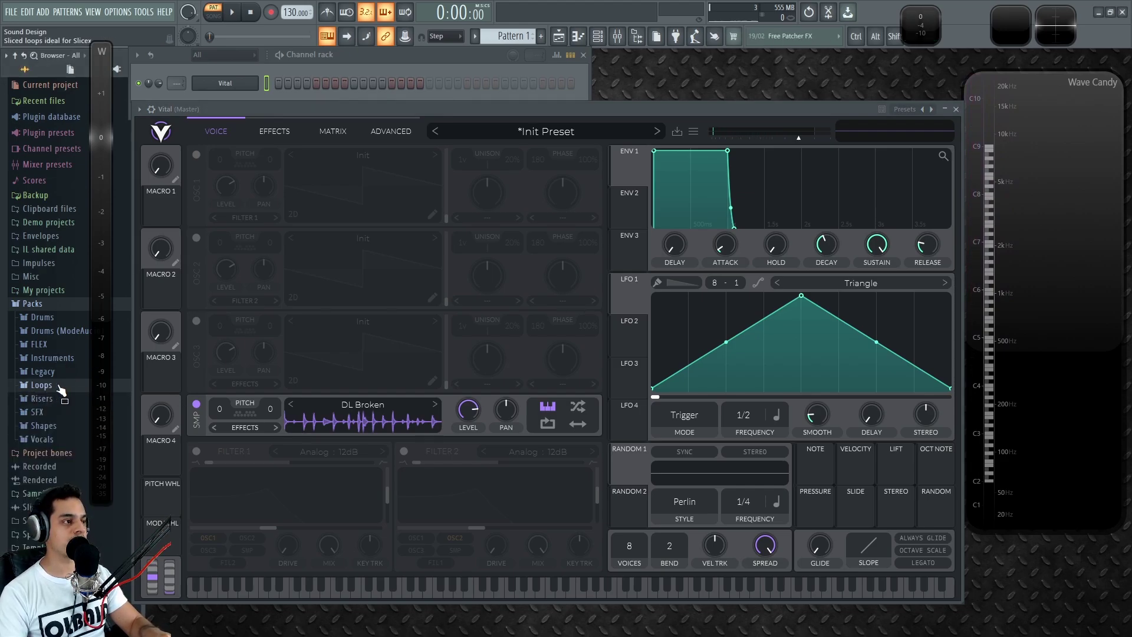
pyautogui.click(43, 318)
pyautogui.click(59, 347)
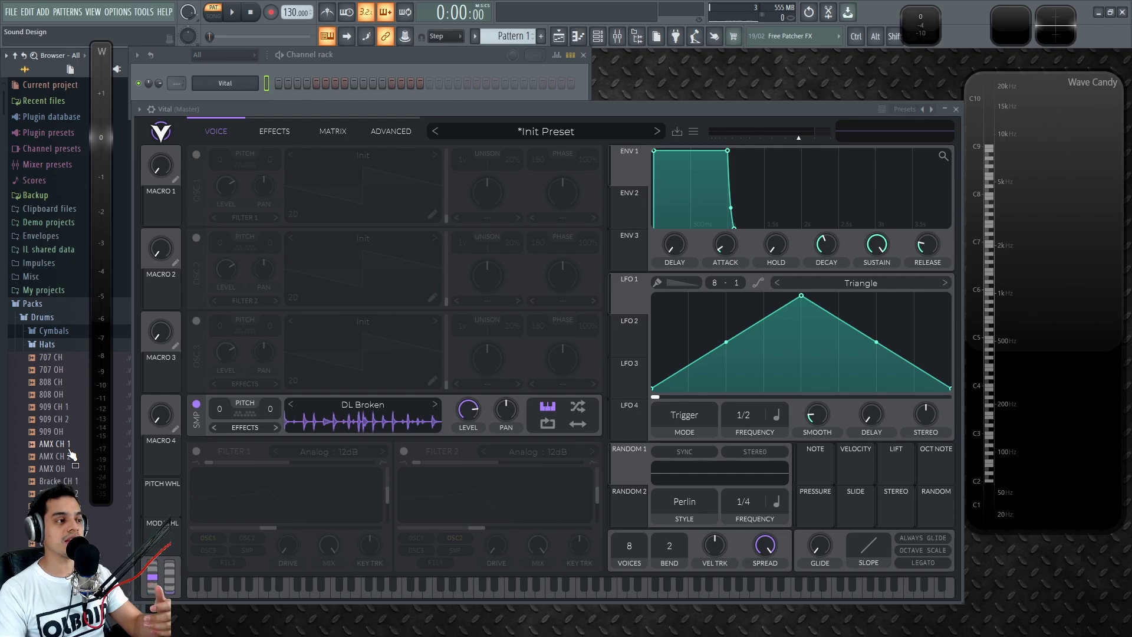
pyautogui.scroll(-6, 71, 459)
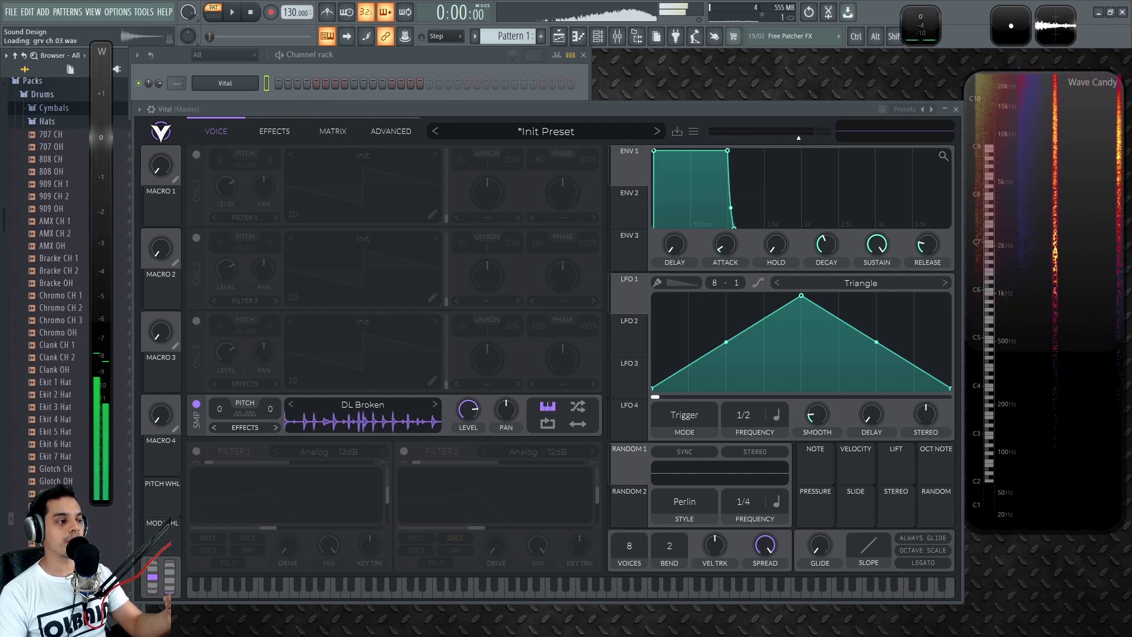
pyautogui.moveTo(56, 519); pyautogui.dragTo(372, 422)
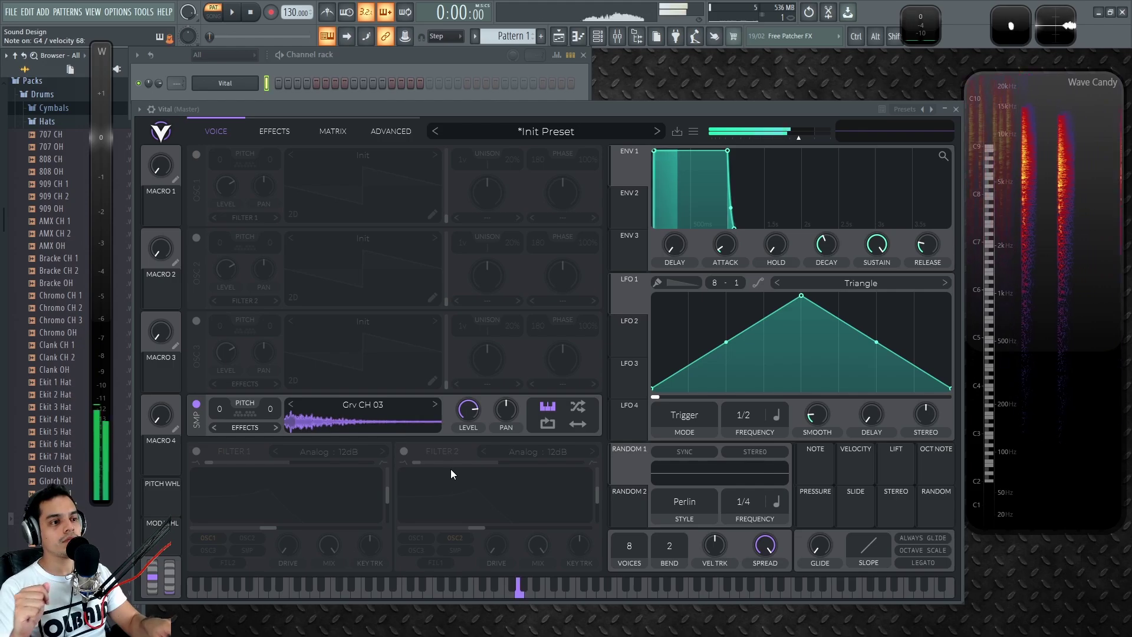
# Step: Try out the sampler's transpose and fine-tune values, and reset the pitch to 0
pyautogui.moveTo(217, 412); pyautogui.dragTo(251, 457)
pyautogui.moveTo(270, 409); pyautogui.dragTo(259, 543)
pyautogui.doubleClick(217, 408)
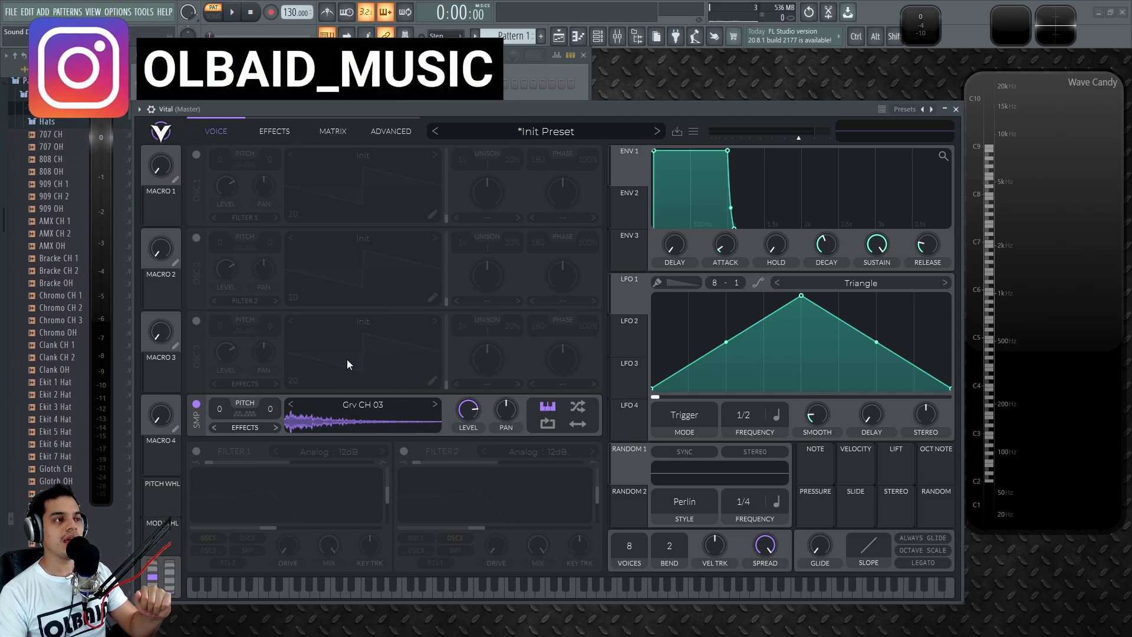
# Step: Switch on oscillators 3, 2 and 1 alongside the sampler
pyautogui.click(196, 321)
pyautogui.click(197, 238)
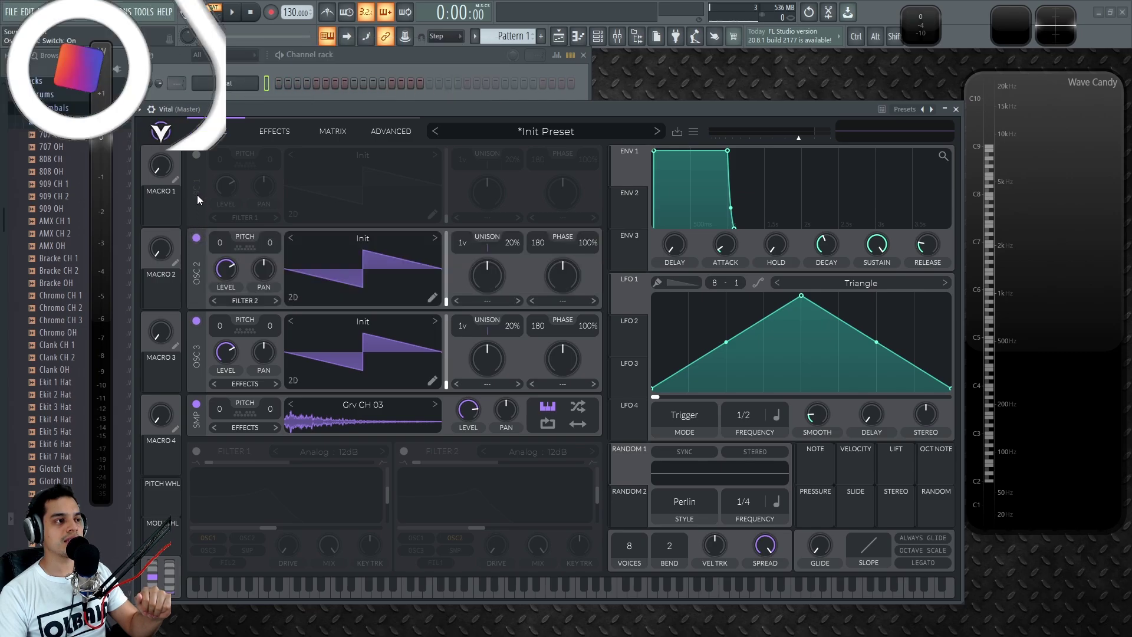
pyautogui.click(196, 155)
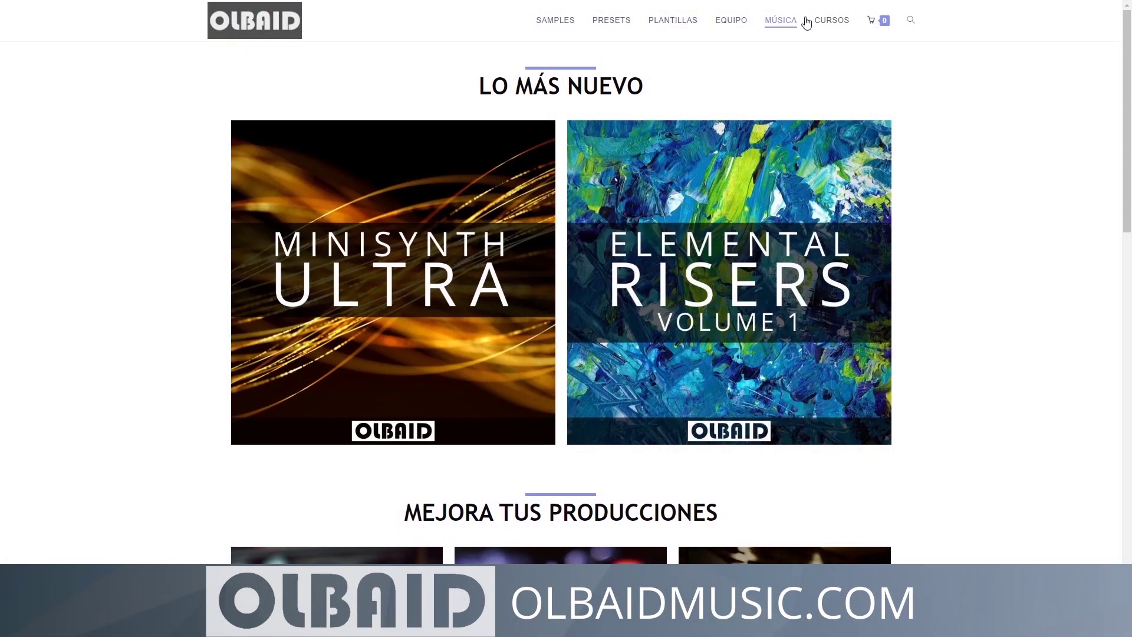
pyautogui.scroll(-4, 950, 140)
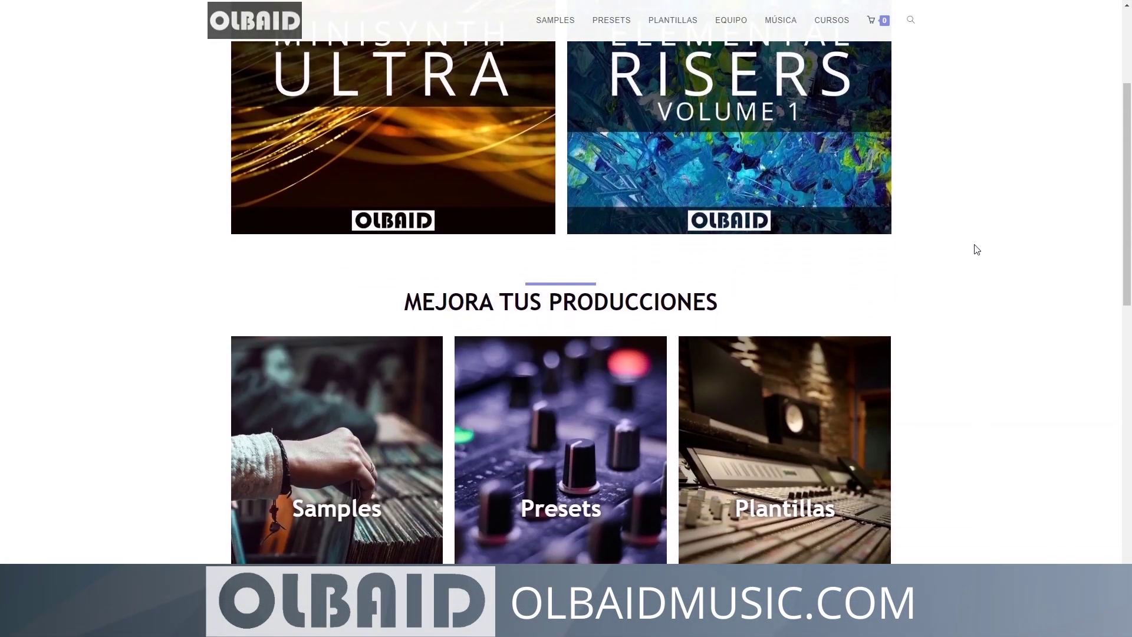
pyautogui.scroll(-7, 977, 250)
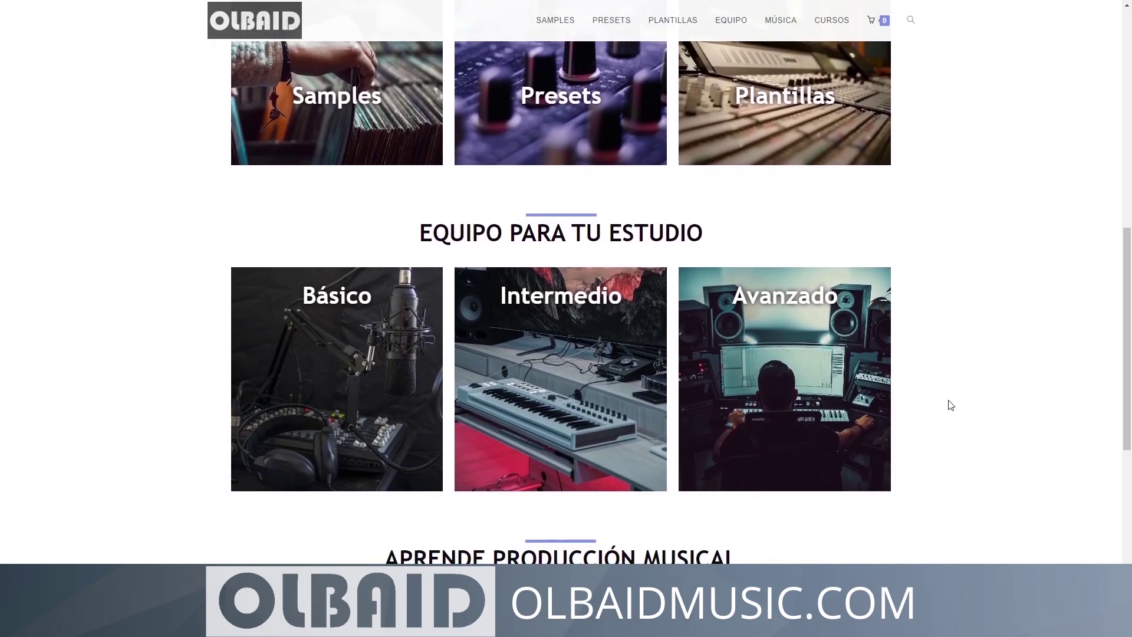
pyautogui.scroll(-4, 949, 405)
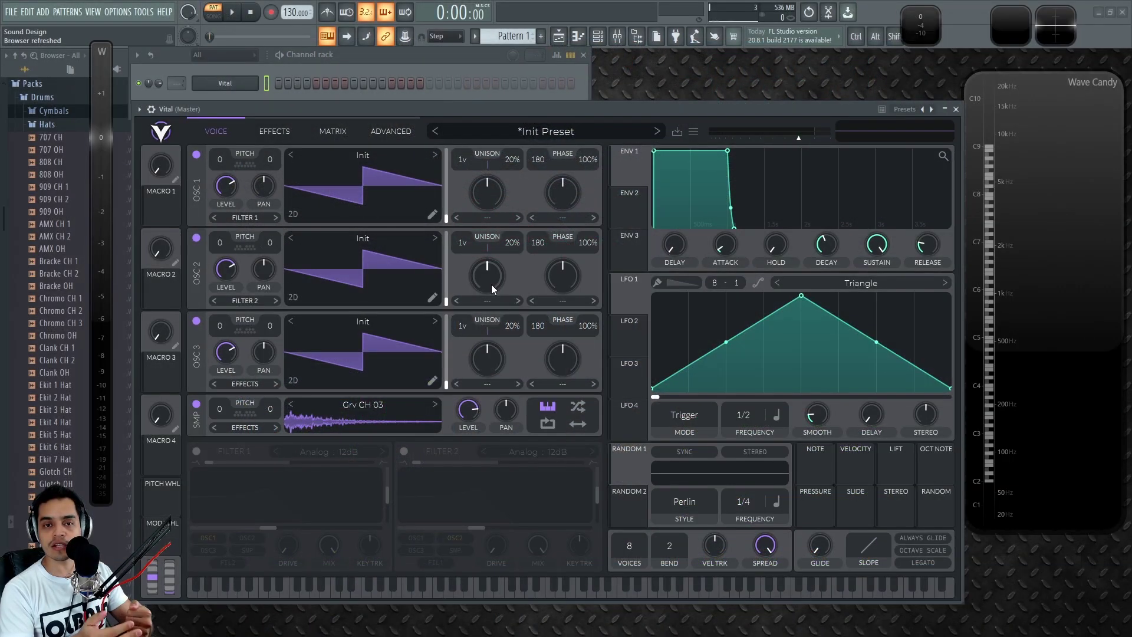